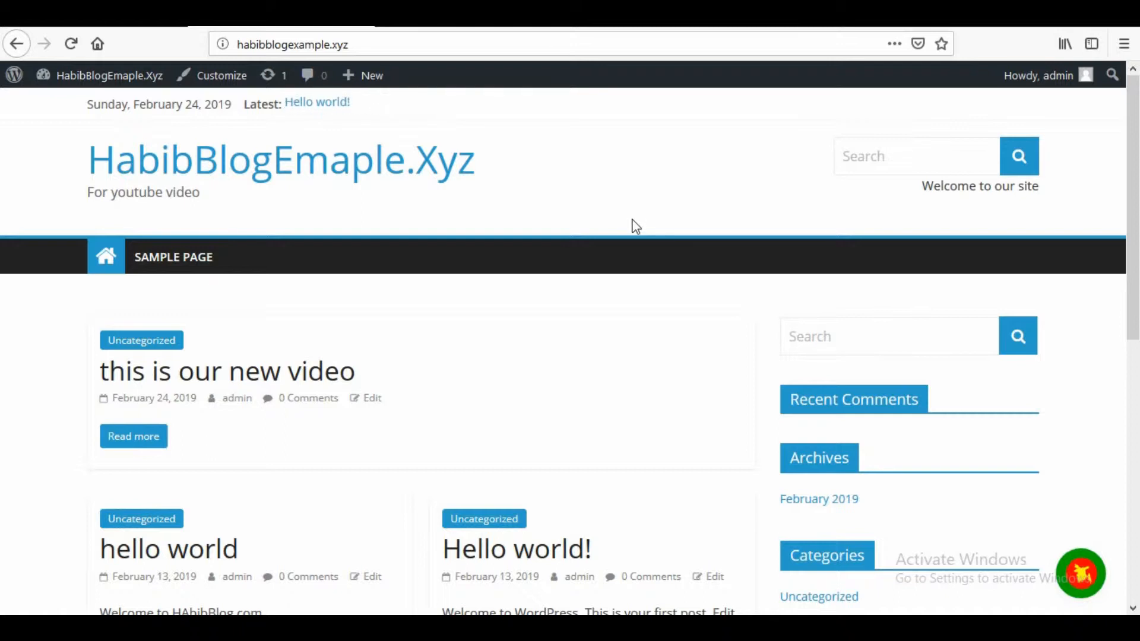
pyautogui.scroll(-3, 638, 202)
pyautogui.scroll(3, 639, 224)
pyautogui.hotkey('alt', 'Tab')
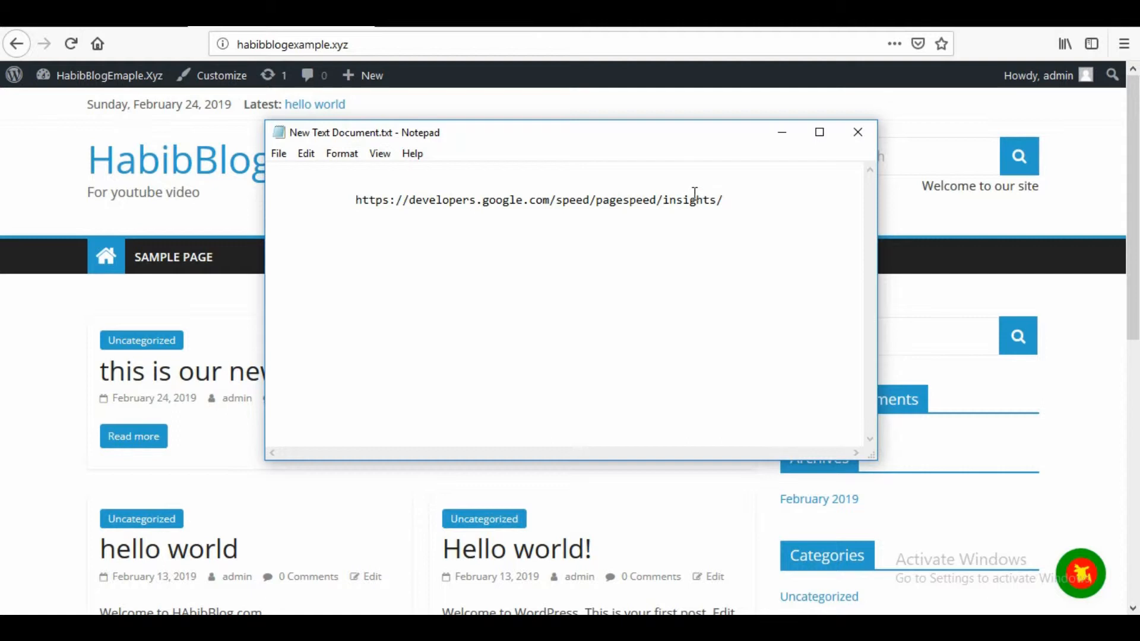
pyautogui.moveTo(727, 200); pyautogui.dragTo(383, 199)
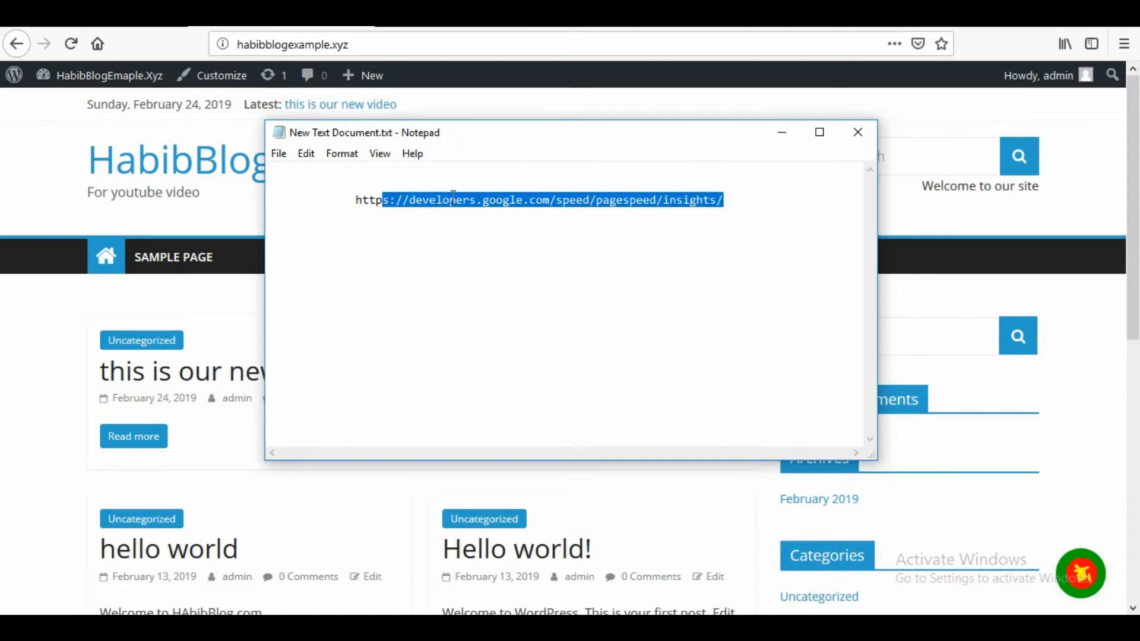
pyautogui.click(483, 261)
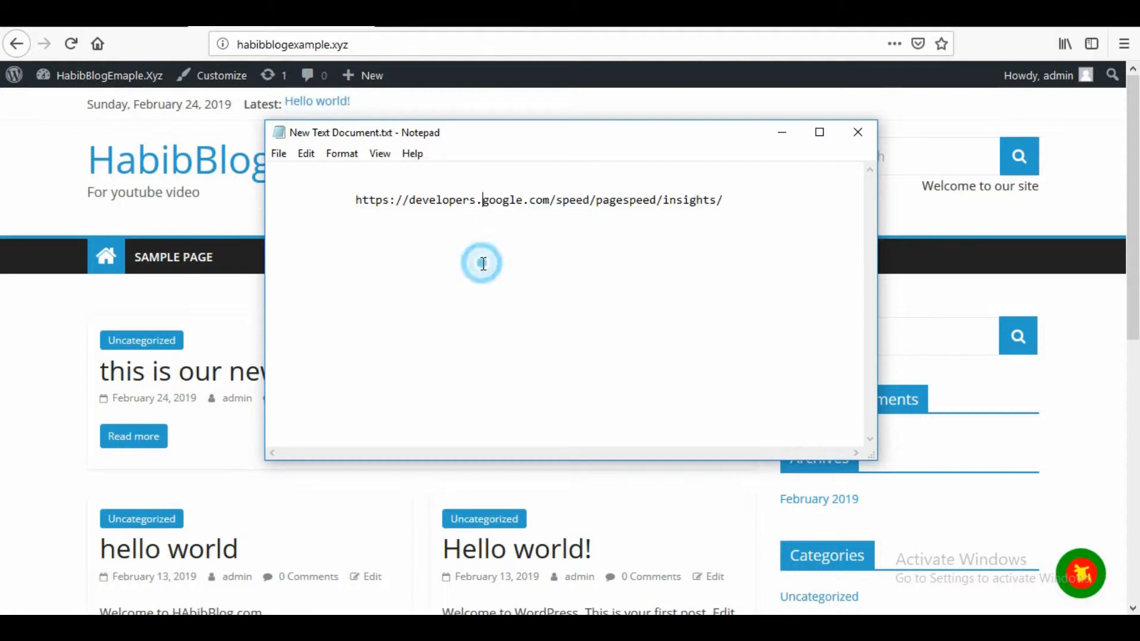
pyautogui.moveTo(741, 202); pyautogui.dragTo(356, 201)
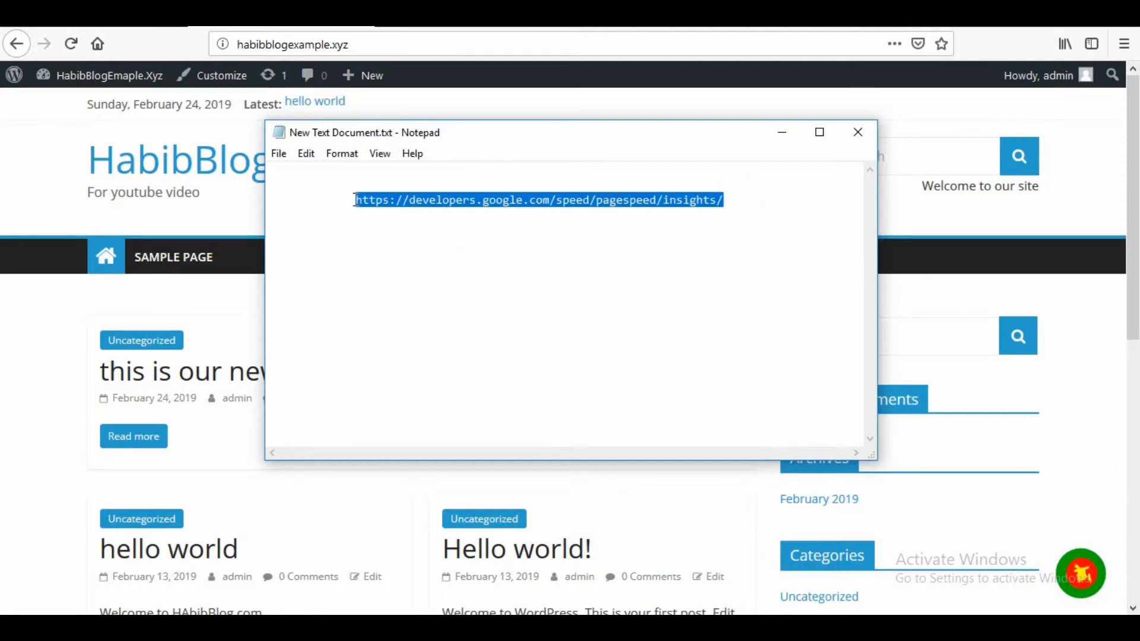
pyautogui.rightClick(372, 211)
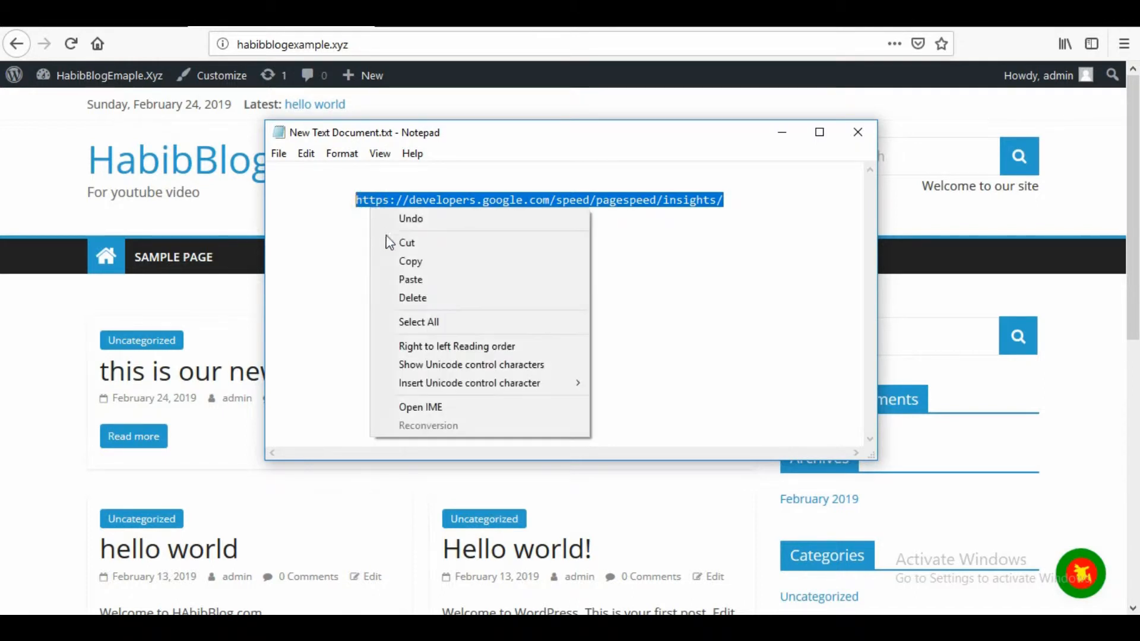
pyautogui.click(397, 259)
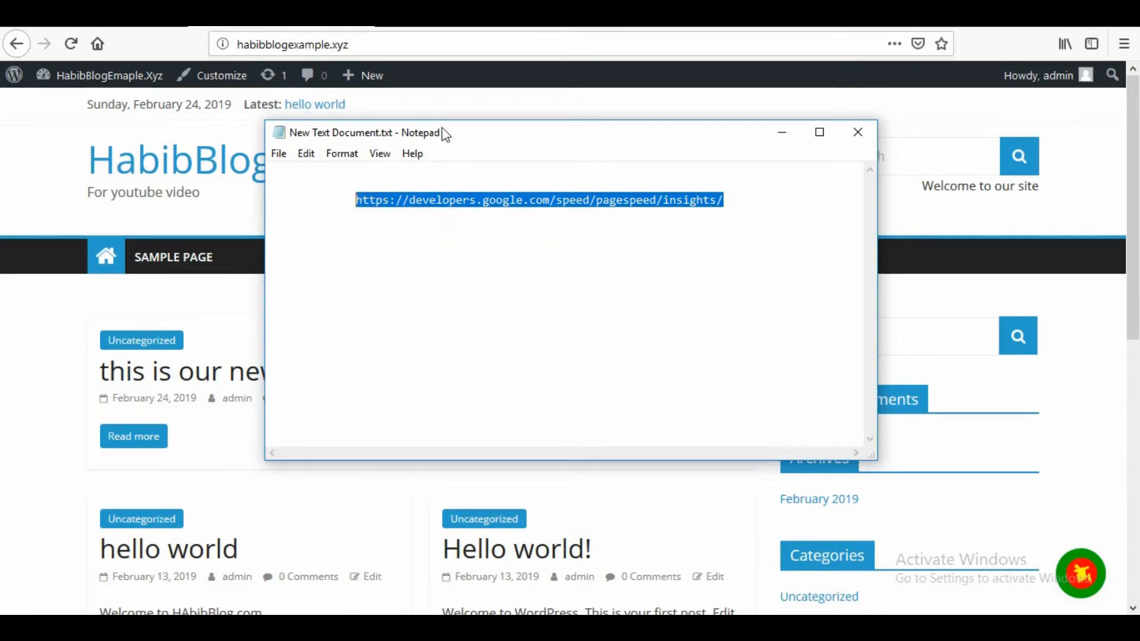
pyautogui.click(399, 29)
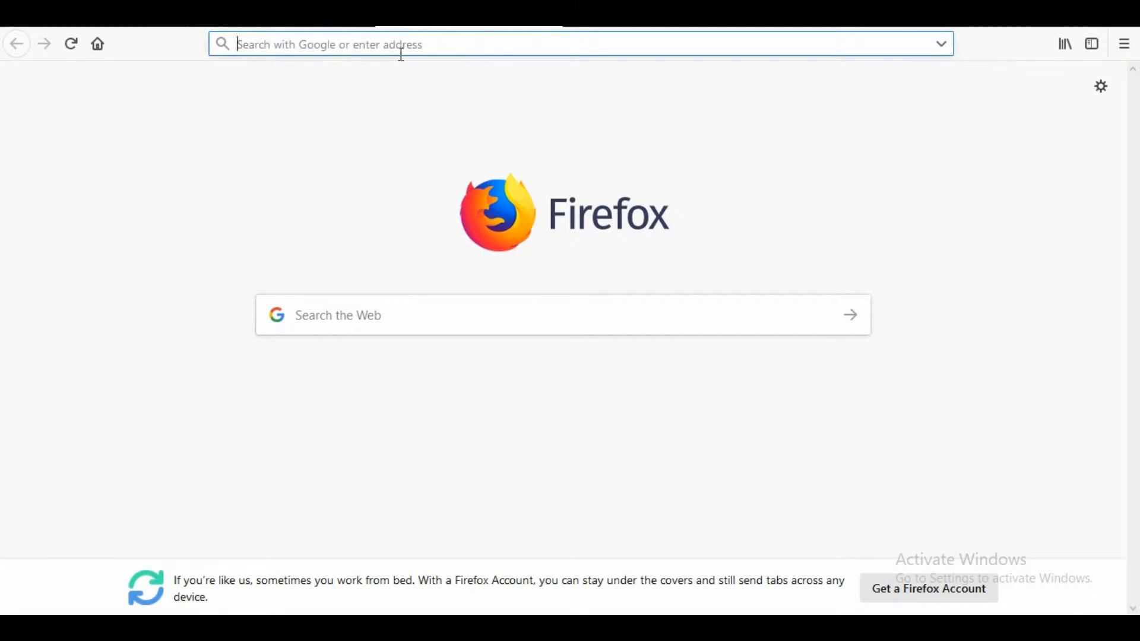
pyautogui.hotkey('ctrl', 'v')
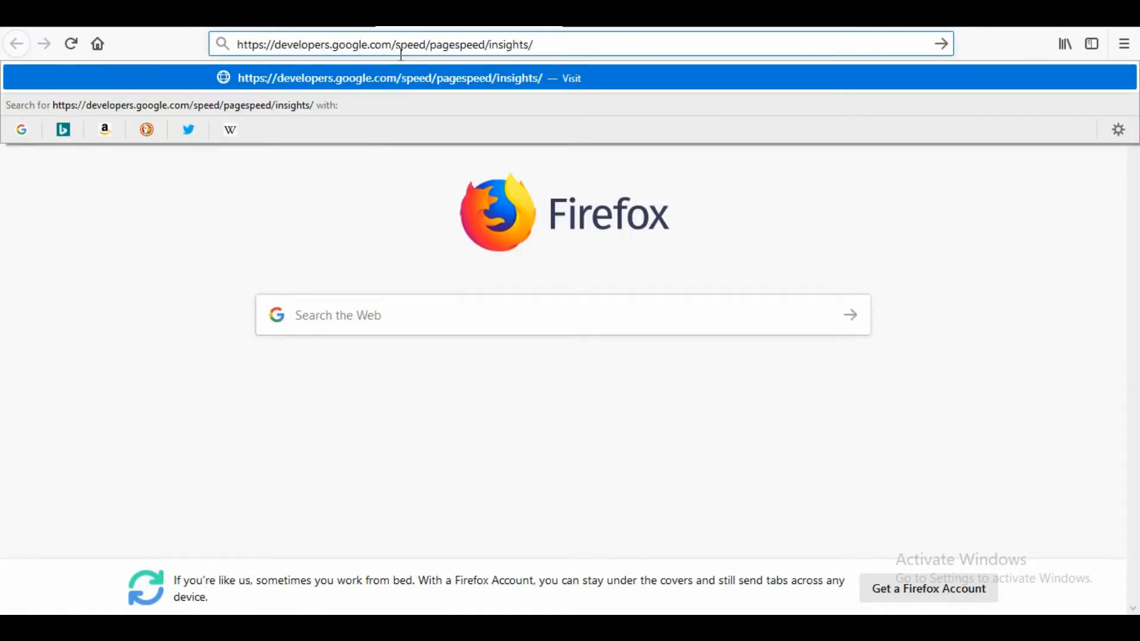
pyautogui.press('Return')
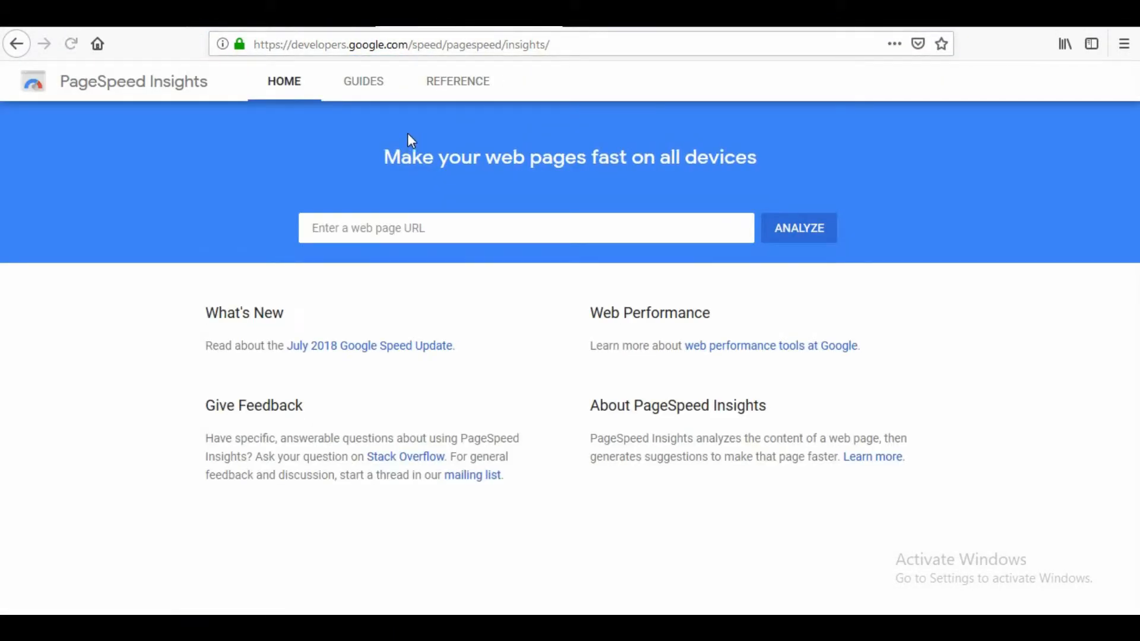
# - Return to the open blog homepage and copy its address, habibblogexample.xyz
pyautogui.click(142, 19)
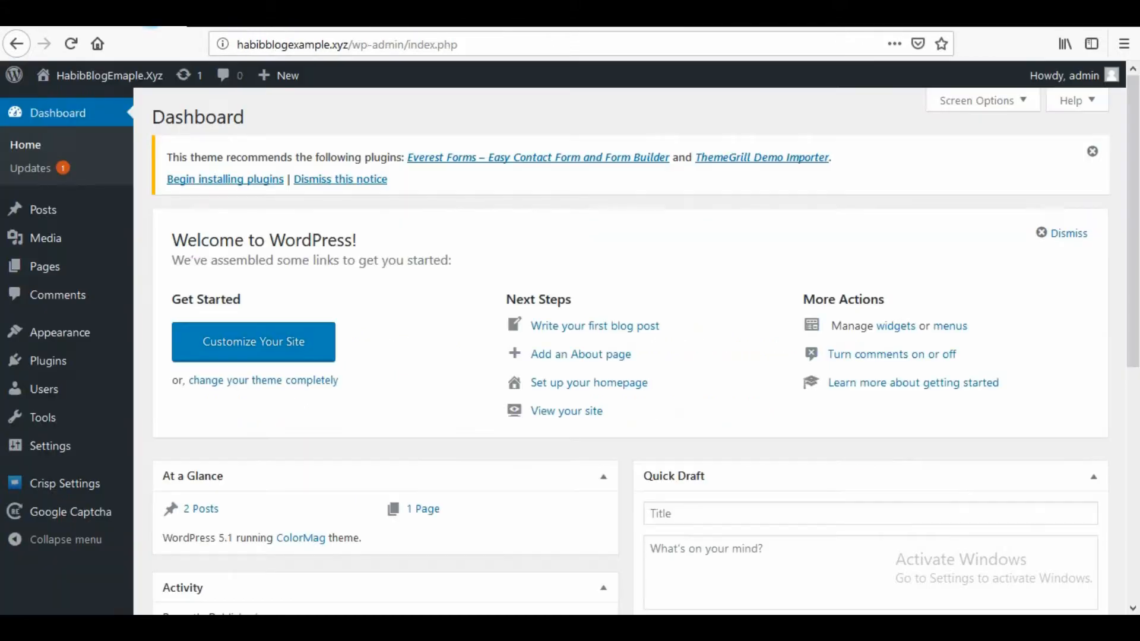
pyautogui.click(249, 17)
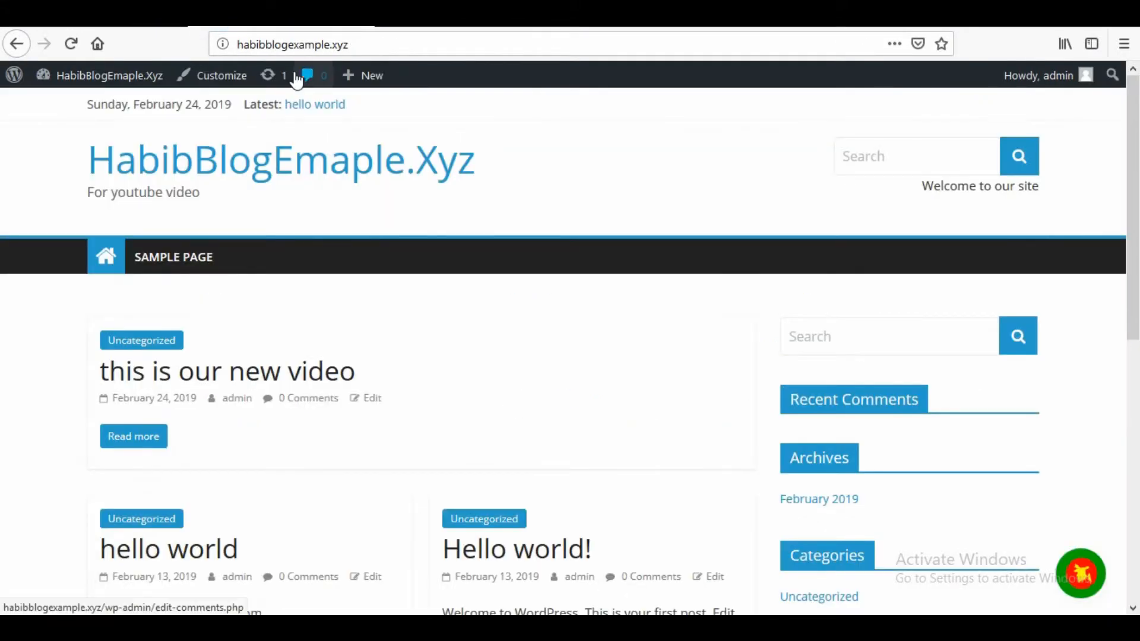
pyautogui.moveTo(356, 48); pyautogui.dragTo(235, 47)
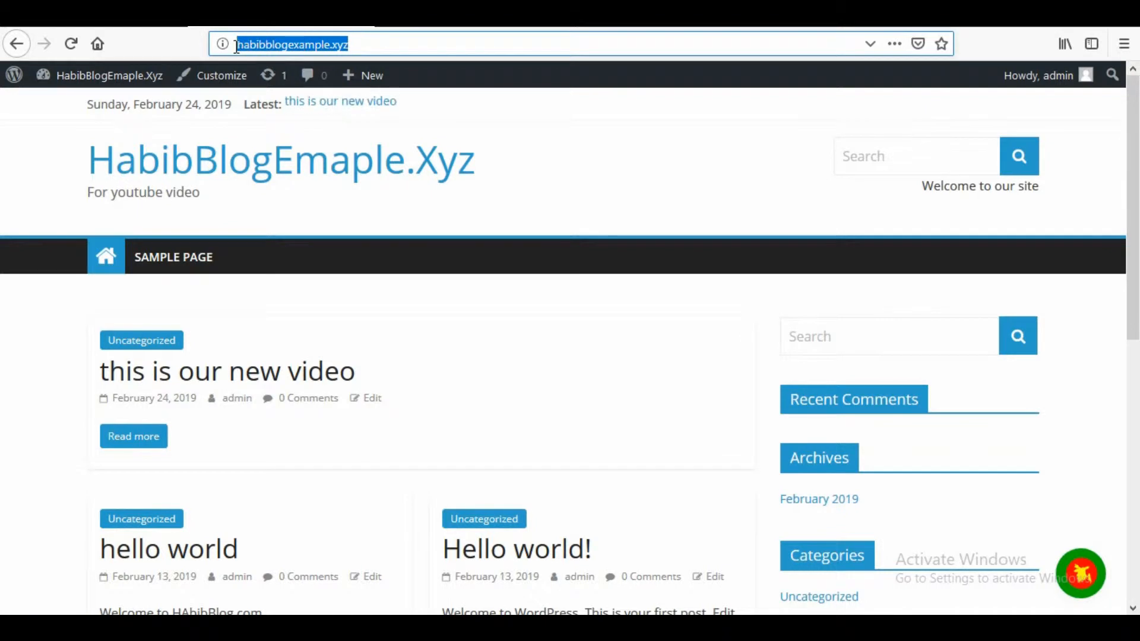
pyautogui.rightClick(282, 45)
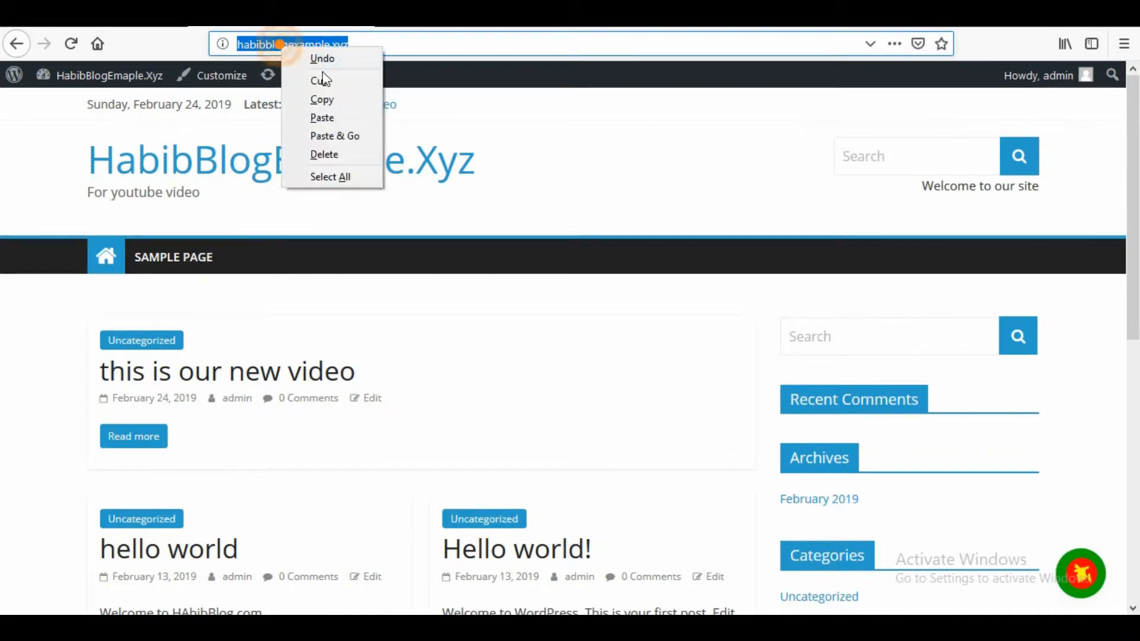
pyautogui.click(320, 97)
pyautogui.click(443, 18)
pyautogui.click(379, 231)
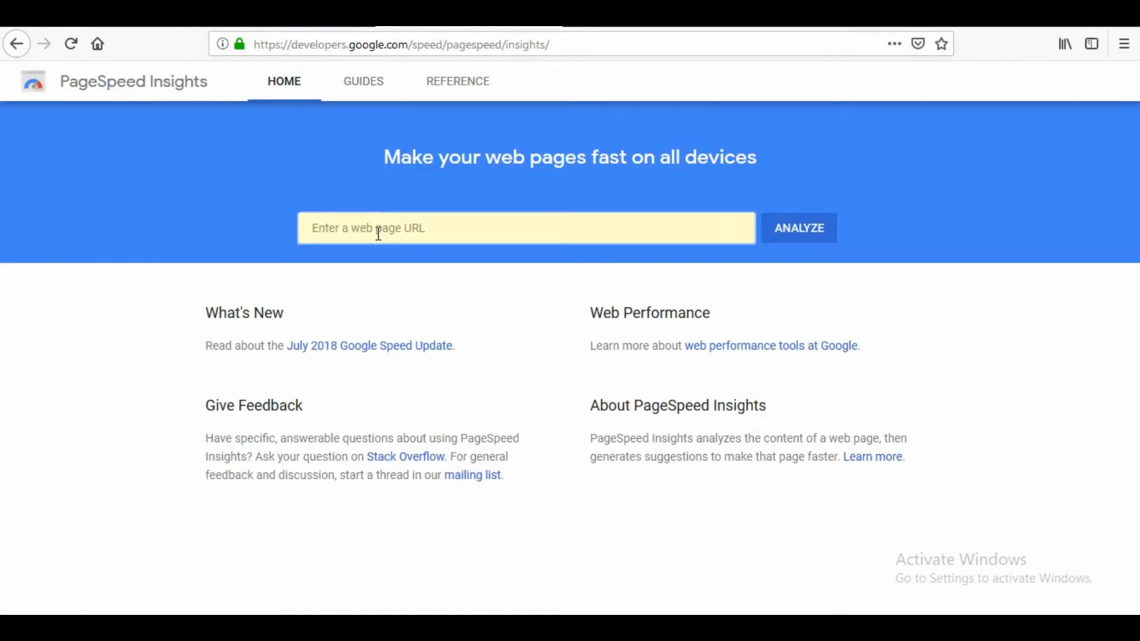
pyautogui.rightClick(378, 234)
pyautogui.click(430, 306)
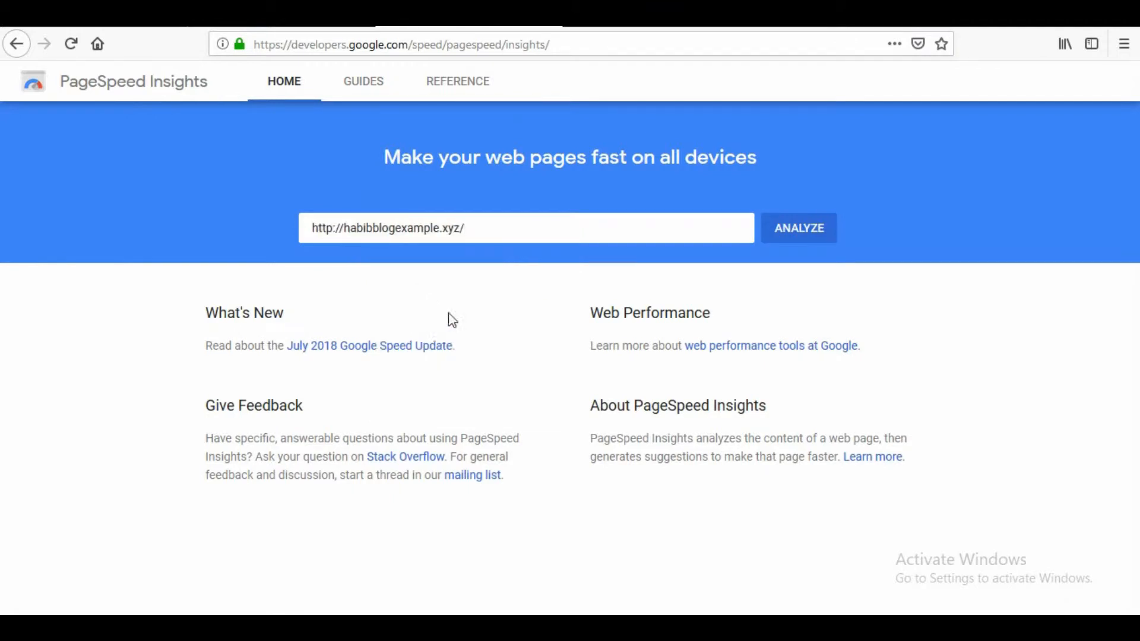
pyautogui.click(814, 235)
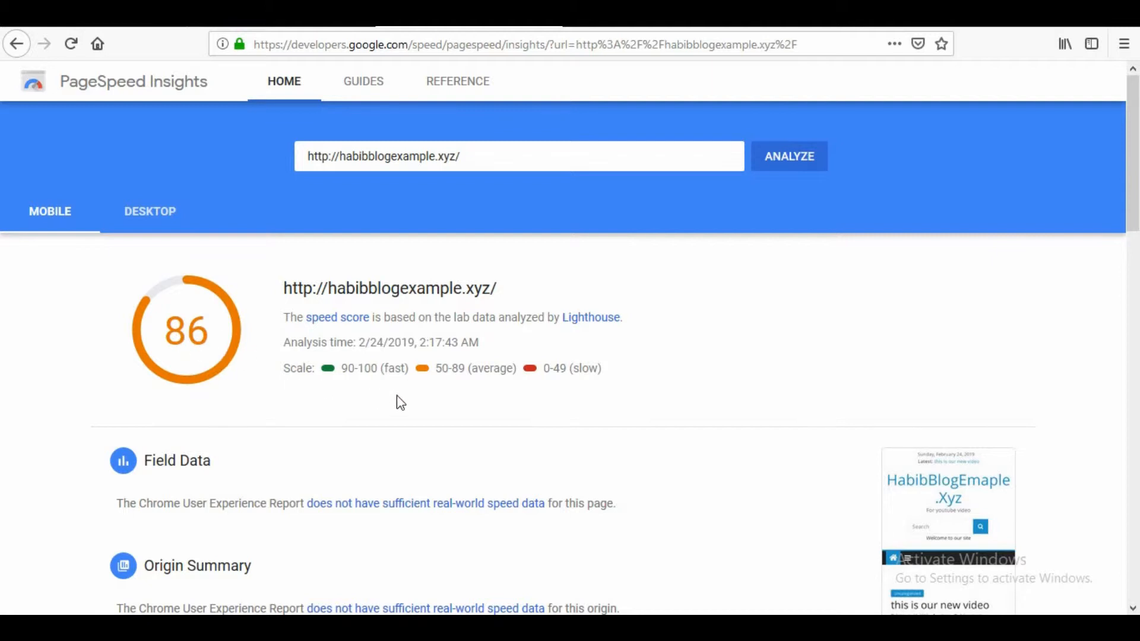
pyautogui.scroll(-2, 427, 398)
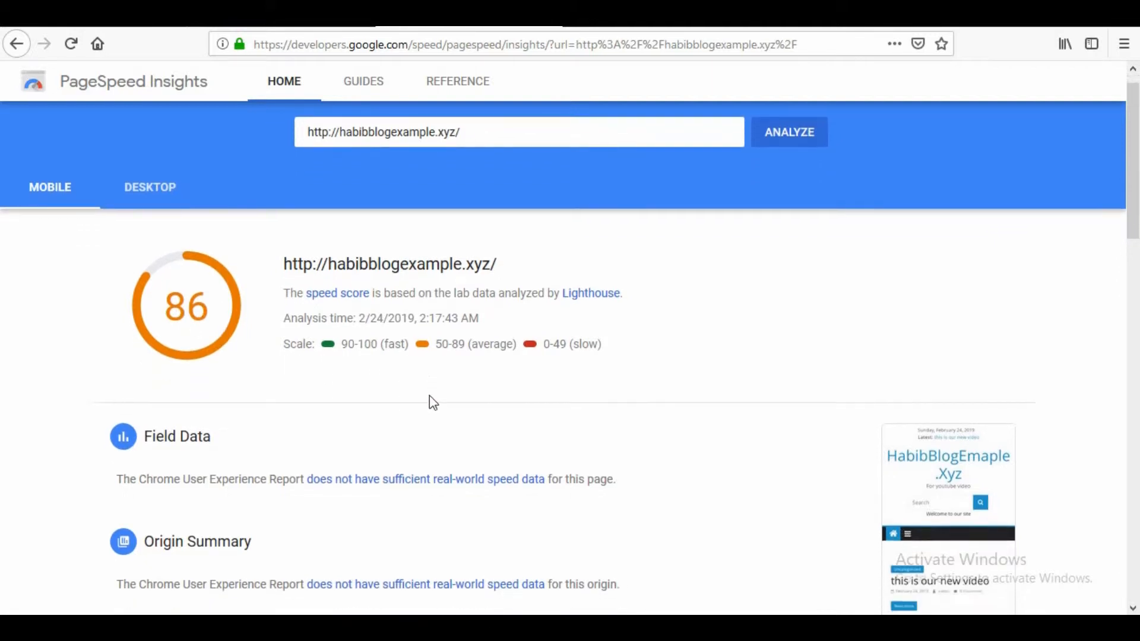
pyautogui.scroll(2, 205, 313)
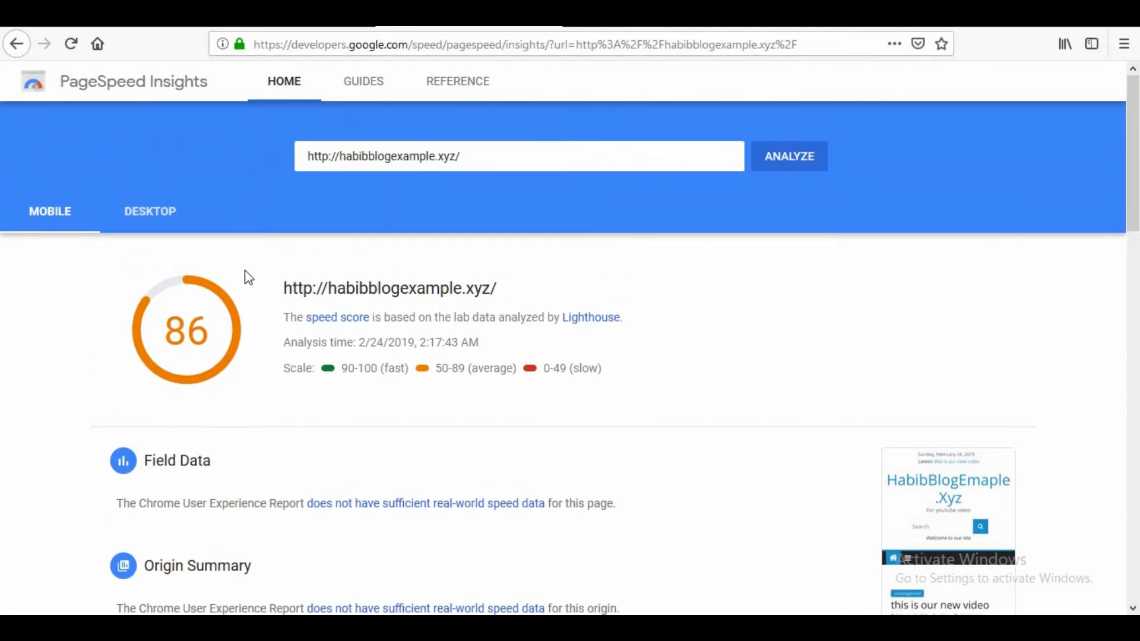
# - Look through the blog homepage from its header to the footer, examining how much content it holds
pyautogui.click(272, 21)
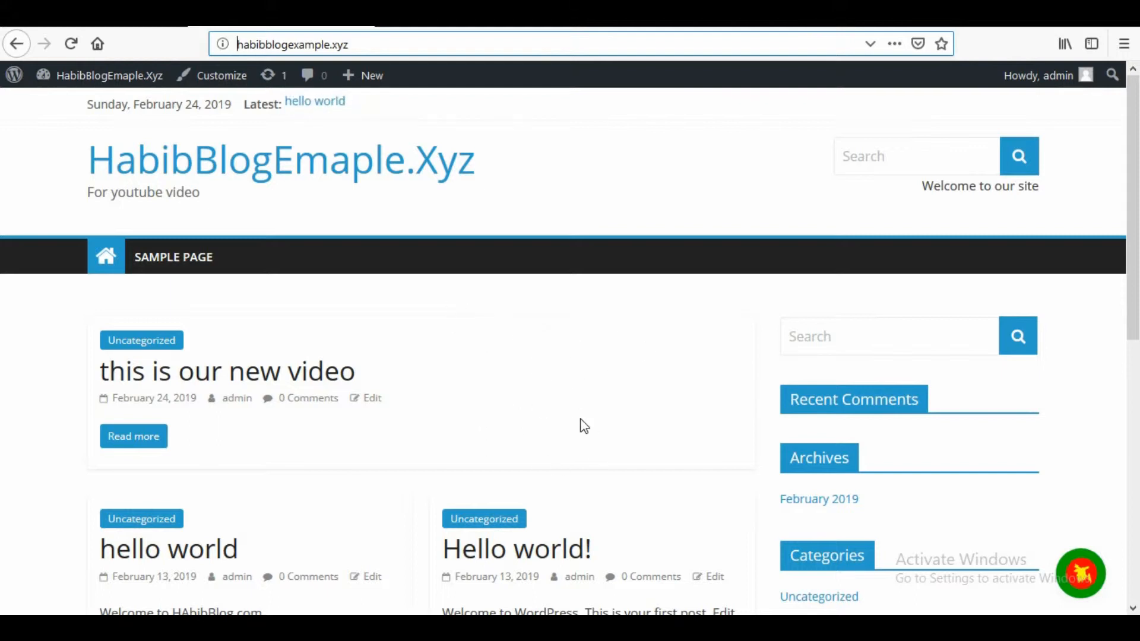
pyautogui.scroll(-2, 478, 416)
pyautogui.scroll(2, 478, 419)
pyautogui.scroll(-6, 479, 423)
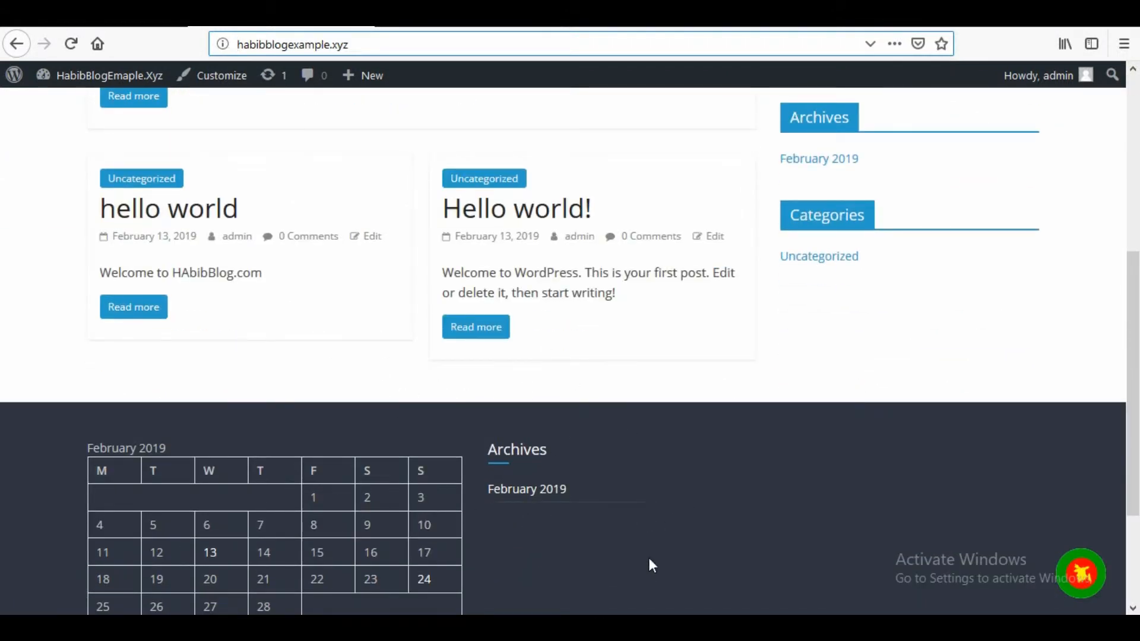
pyautogui.scroll(-4, 642, 555)
pyautogui.scroll(2, 629, 535)
pyautogui.scroll(5, 629, 528)
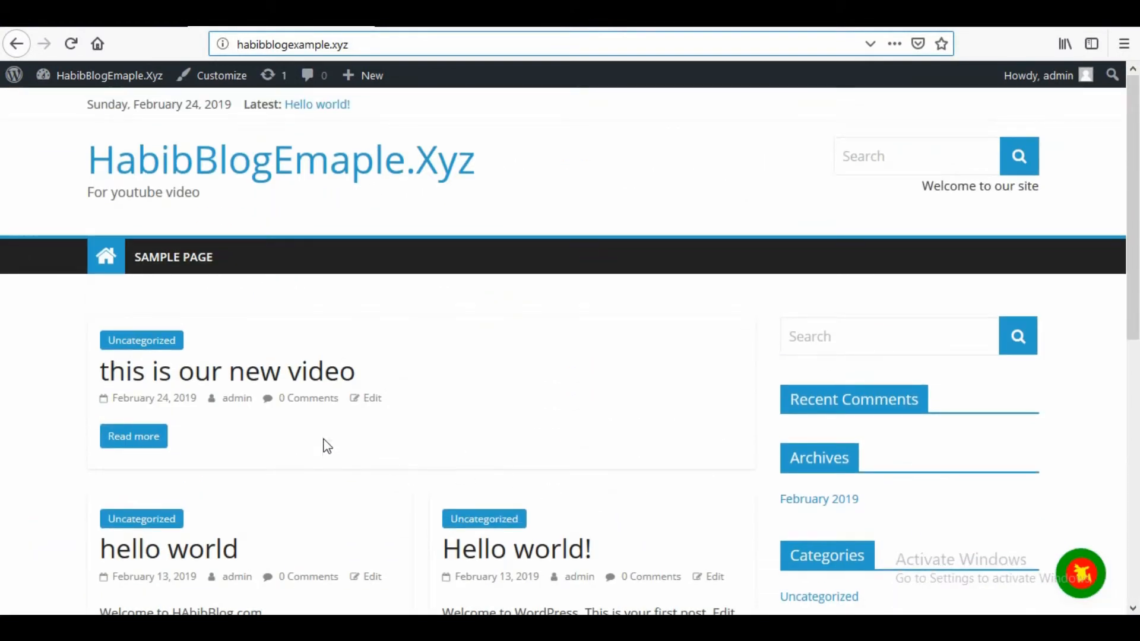
pyautogui.scroll(-3, 425, 404)
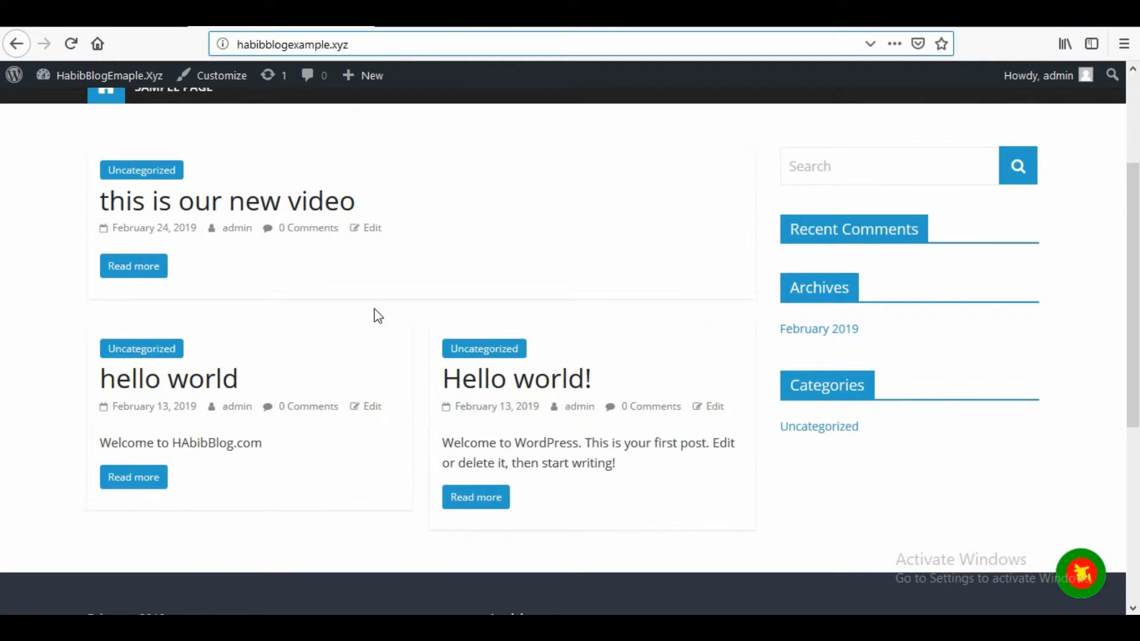
pyautogui.scroll(3, 382, 307)
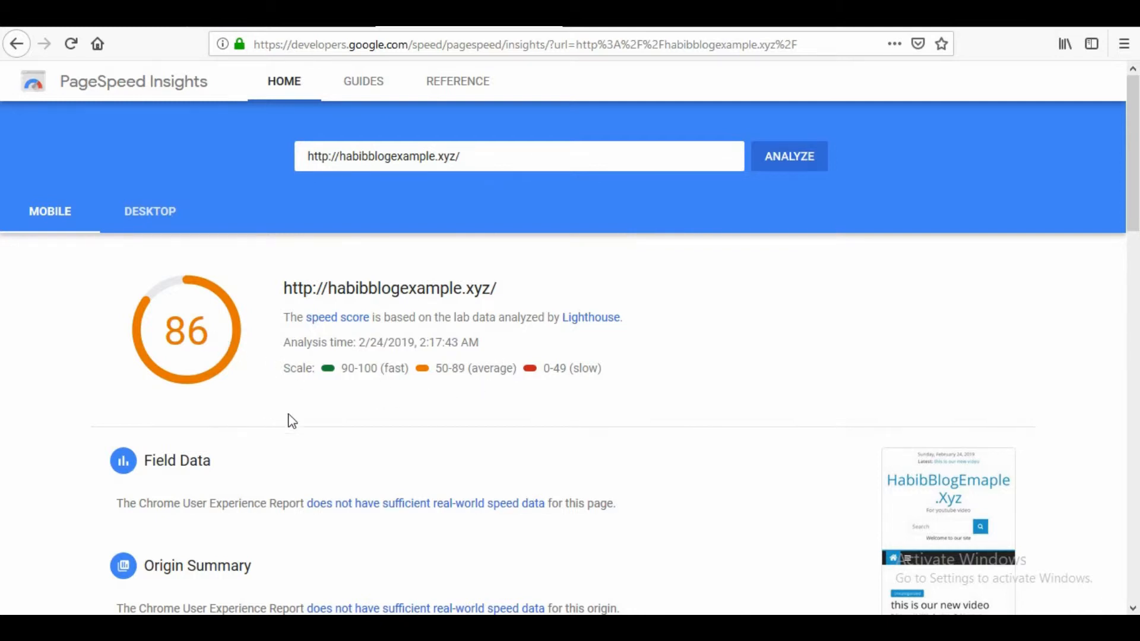
# - Compare the desktop and mobile speed scores in the PageSpeed Insights report for the blog
pyautogui.scroll(-3, 400, 413)
pyautogui.scroll(3, 391, 408)
pyautogui.click(155, 216)
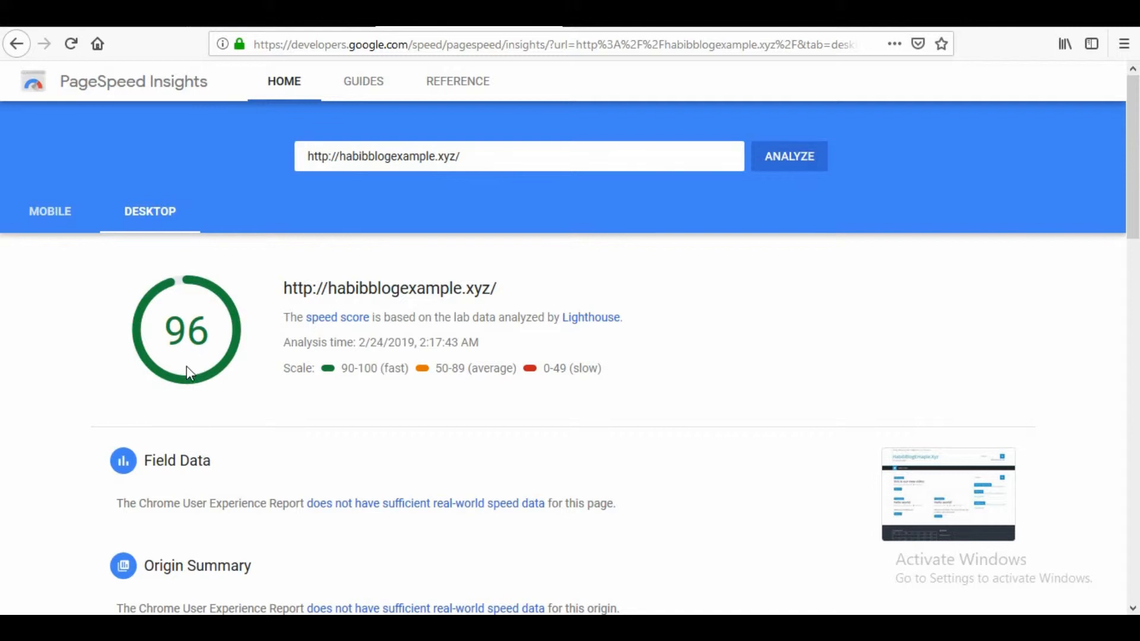
pyautogui.moveTo(176, 346)
pyautogui.mouseDown()
pyautogui.moveTo(160, 341)
pyautogui.moveTo(188, 334)
pyautogui.mouseUp()
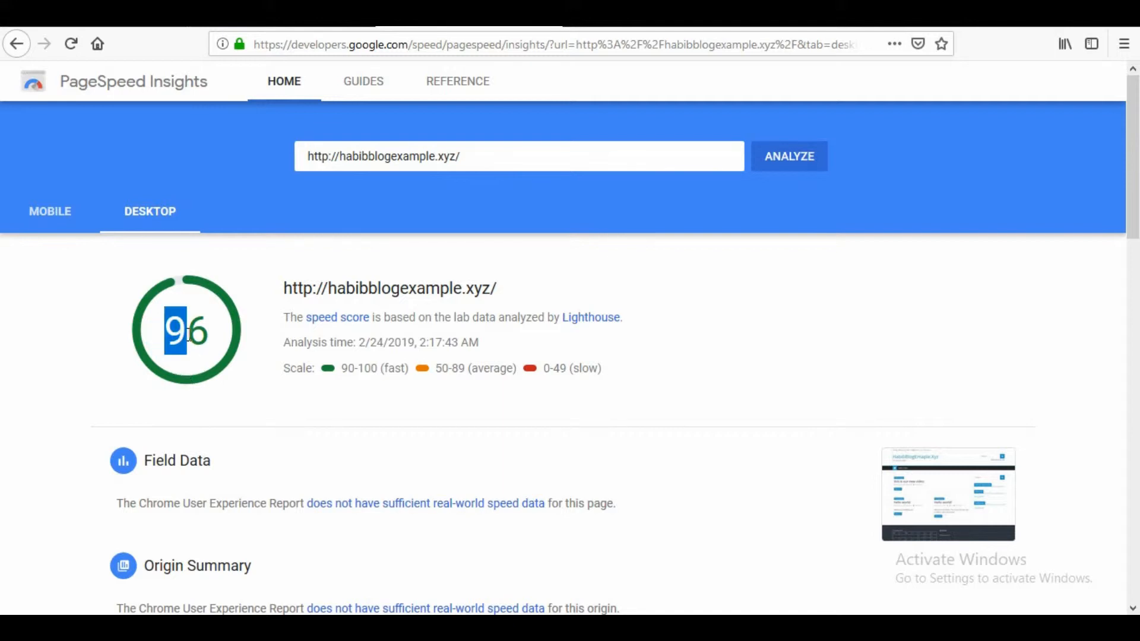
pyautogui.click(72, 226)
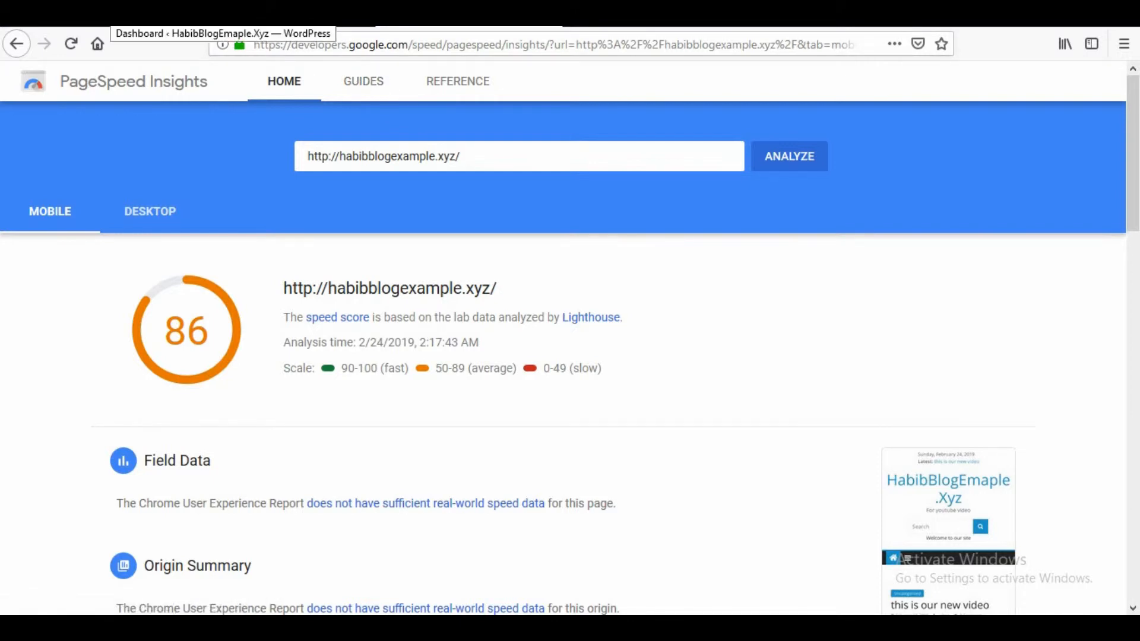
# - Search for "w3 total cache" among the new plugins available in the blog's WordPress admin
pyautogui.click(93, 14)
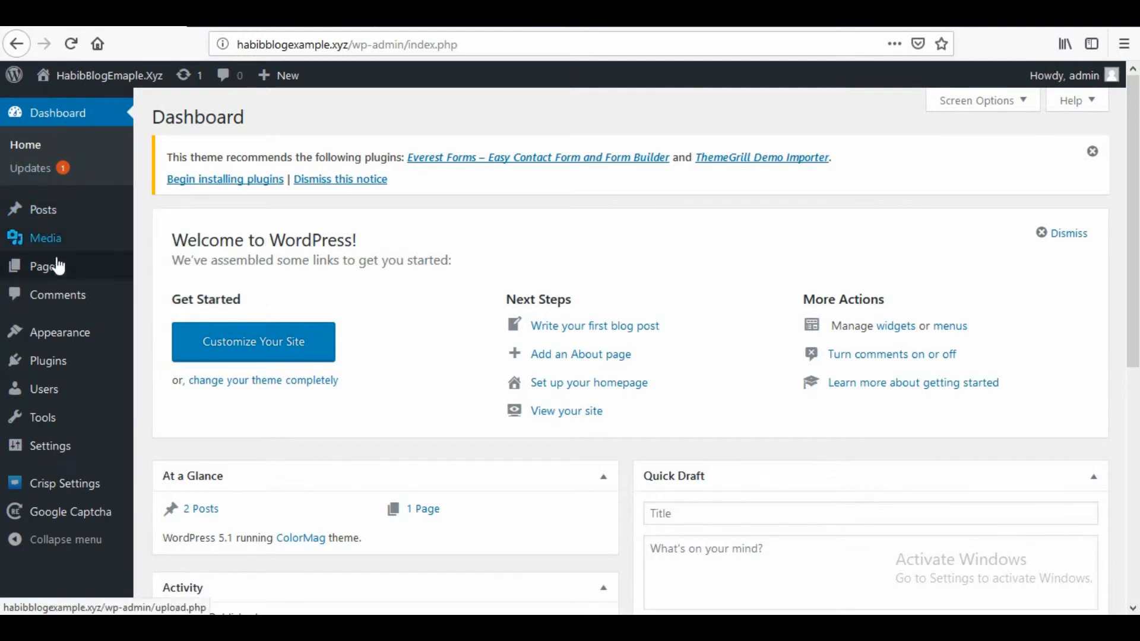
pyautogui.moveTo(58, 362)
pyautogui.click(165, 392)
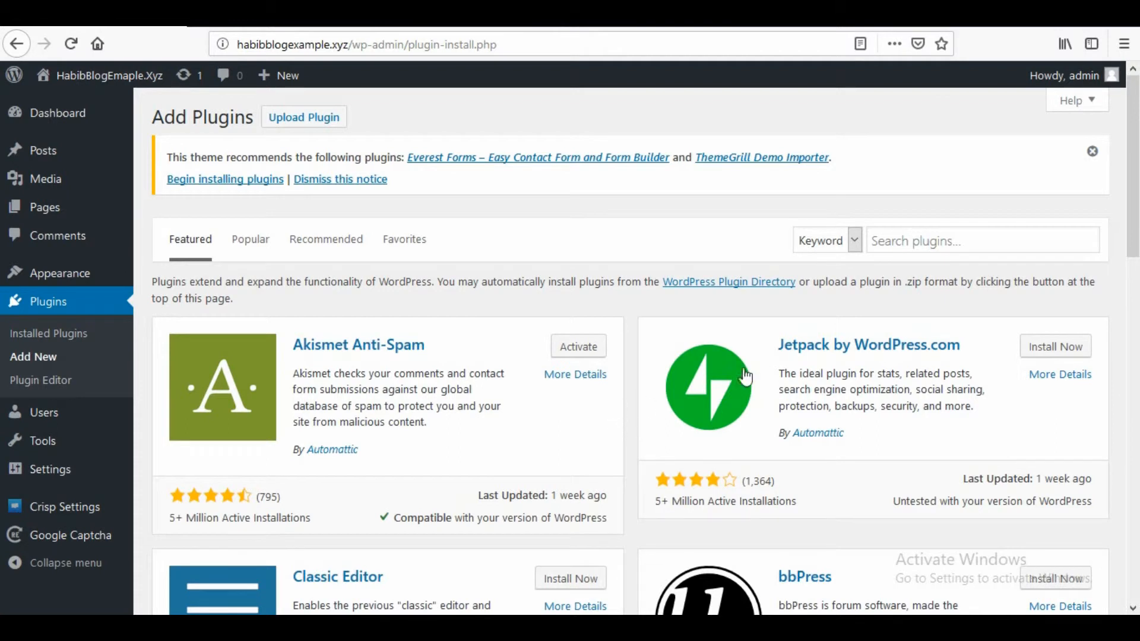
pyautogui.click(953, 238)
pyautogui.write('w3')
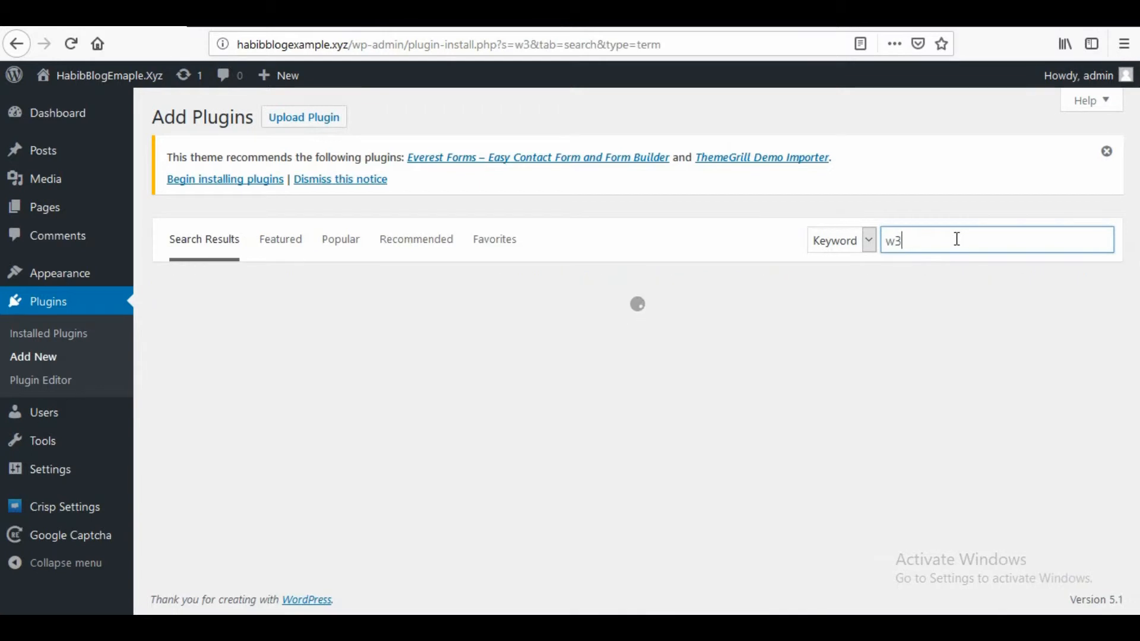
pyautogui.write(' total cache')
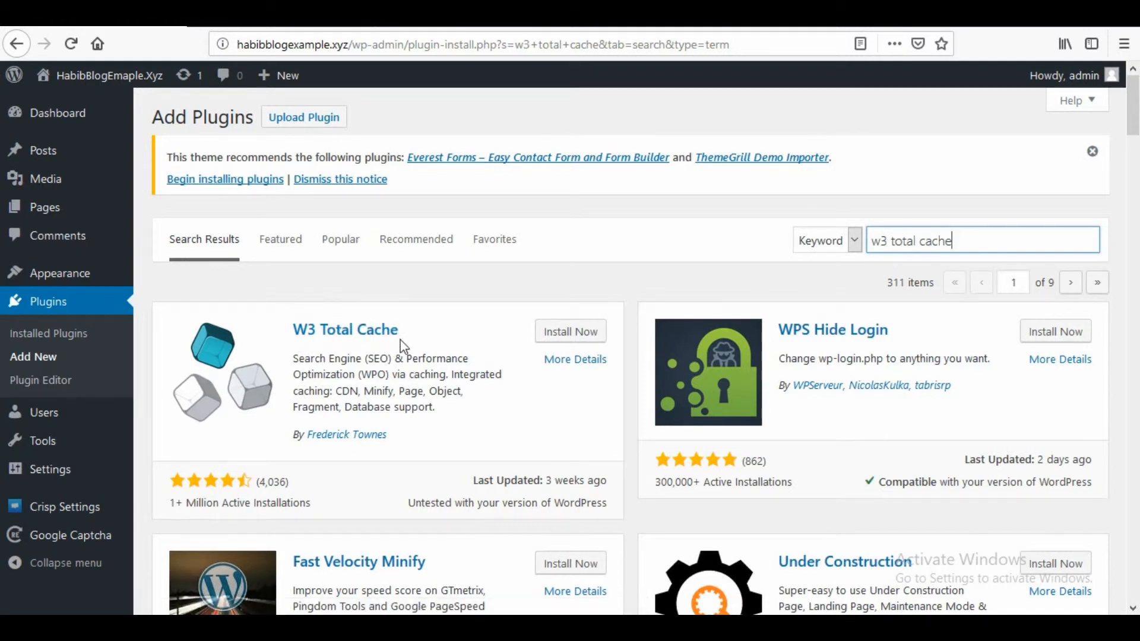
# - Install the W3 Total Cache plugin and activate it
pyautogui.click(563, 337)
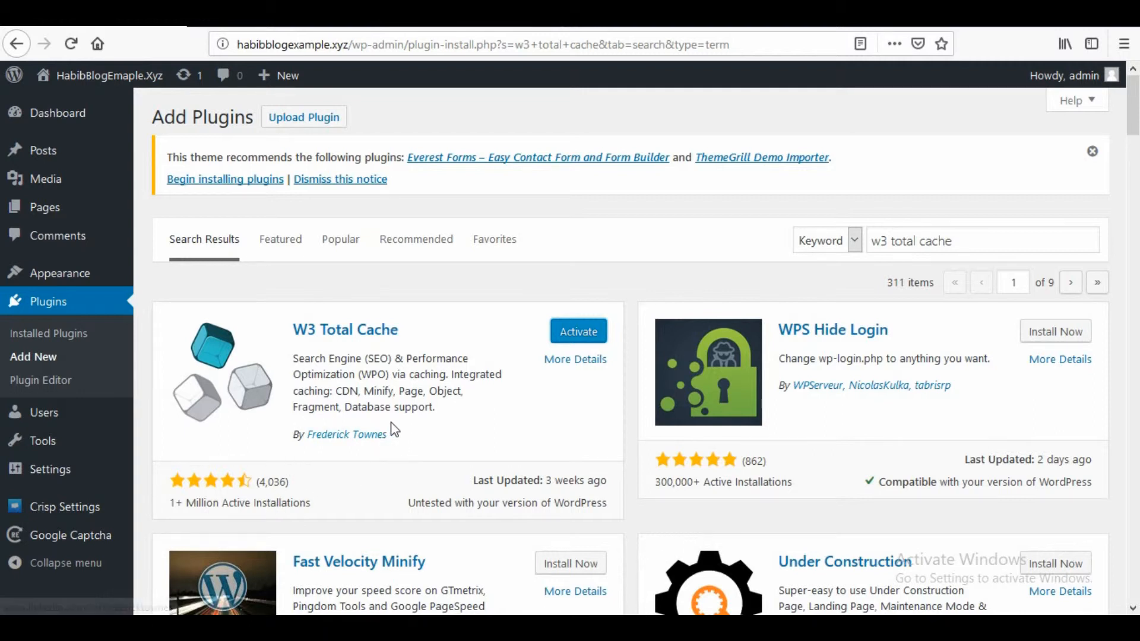
pyautogui.click(592, 344)
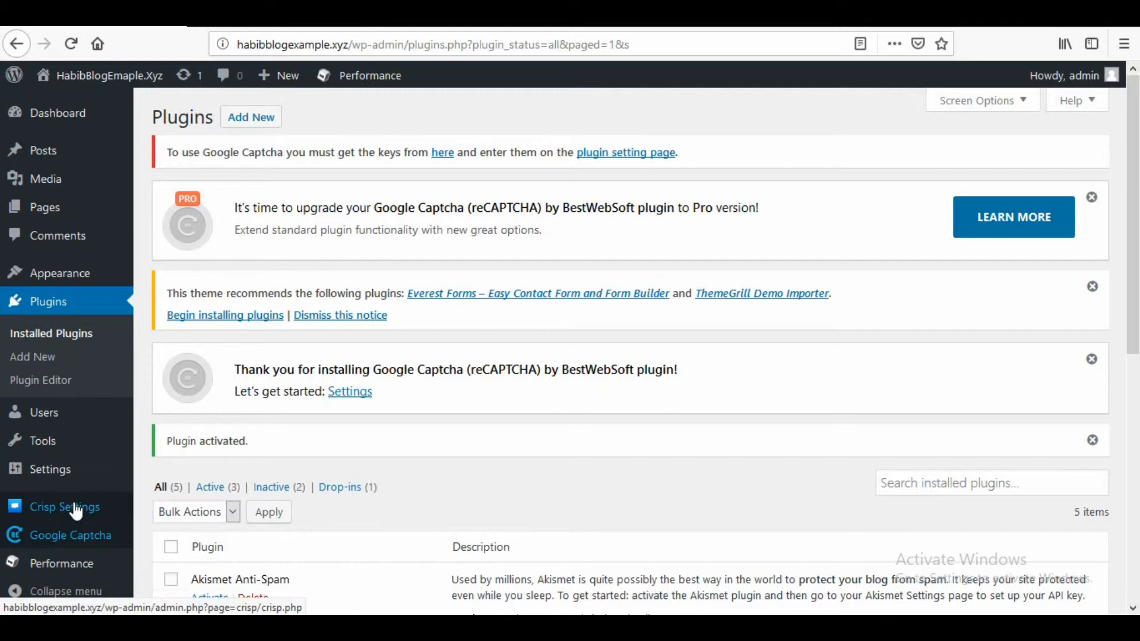
# - Open the W3 Total Cache performance dashboard
pyautogui.scroll(-3, 76, 511)
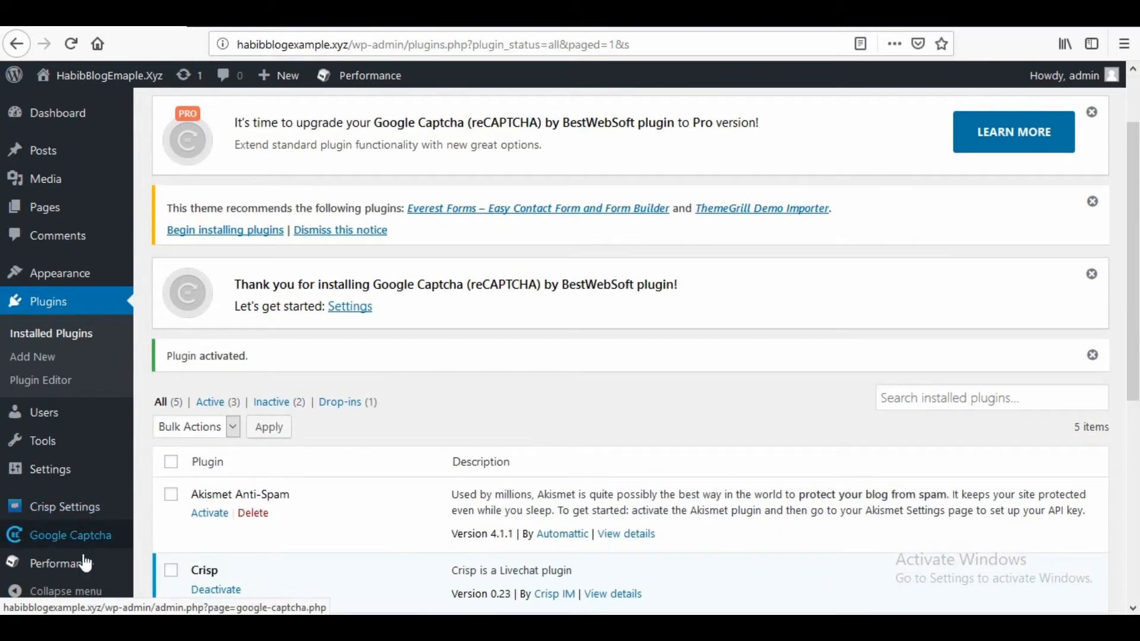
pyautogui.moveTo(74, 580)
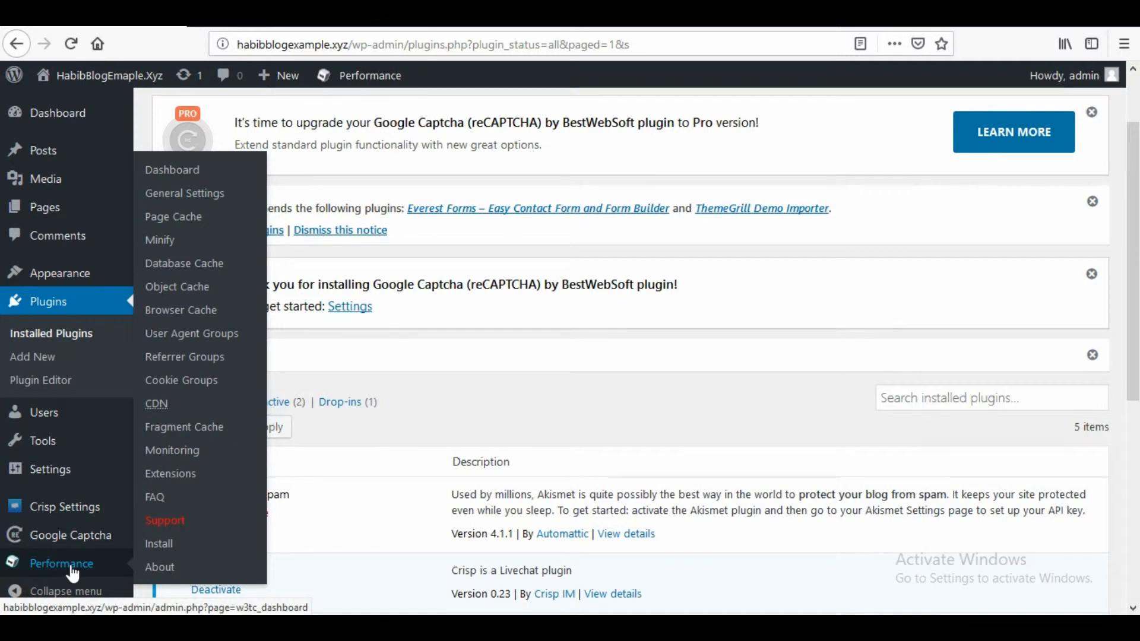
pyautogui.click(73, 575)
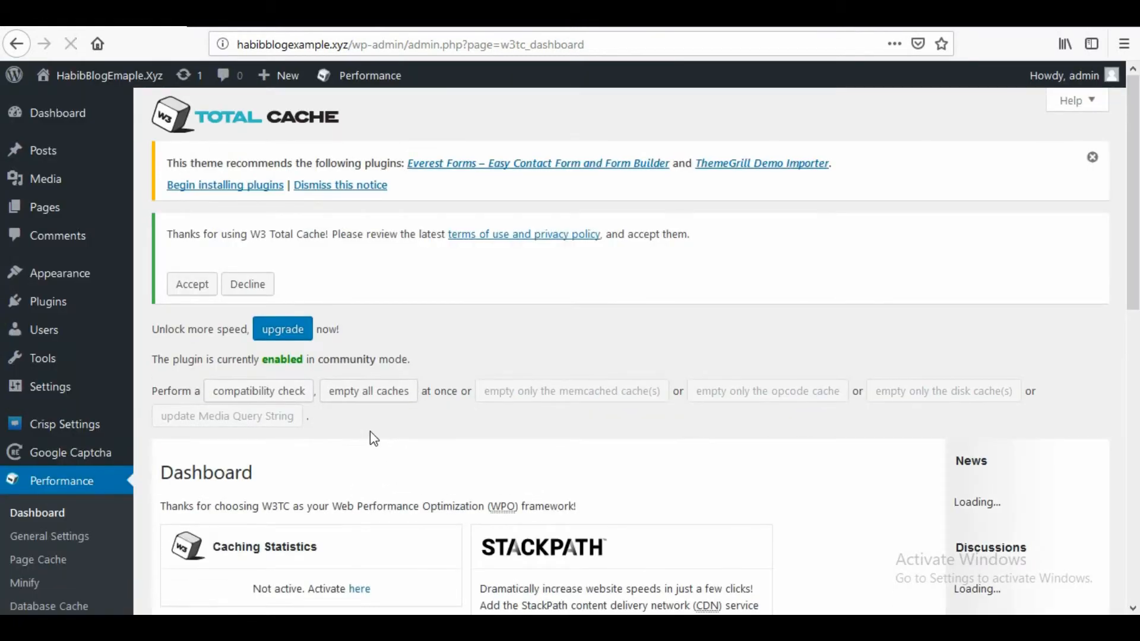
# - Open the W3 Total Cache general settings and enable Page Cache
pyautogui.scroll(-3, 392, 430)
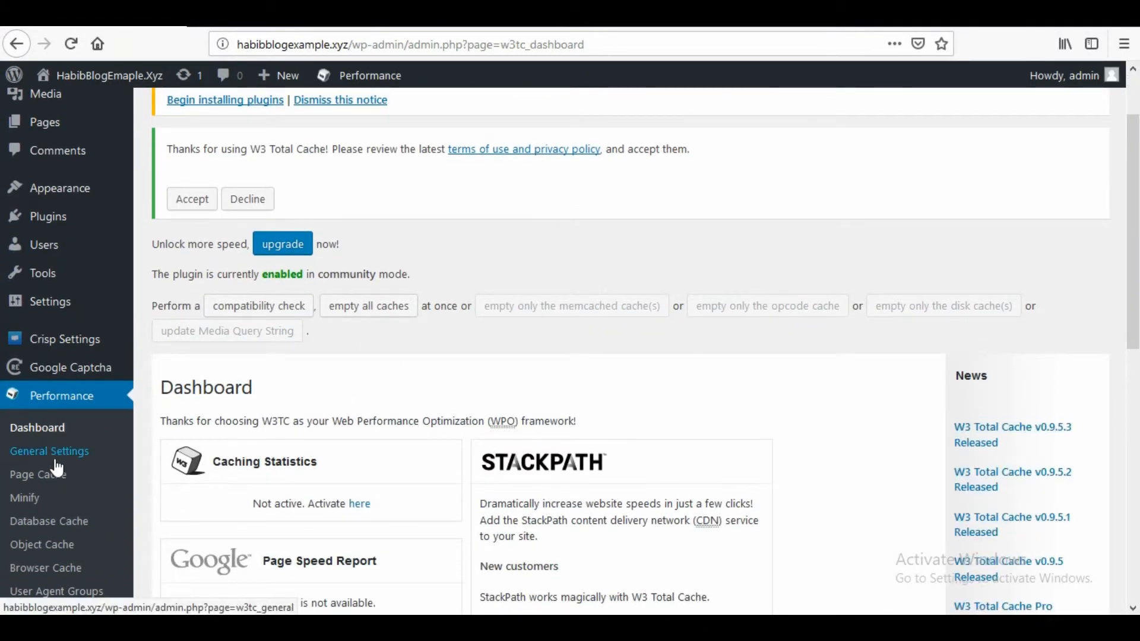
pyautogui.click(64, 461)
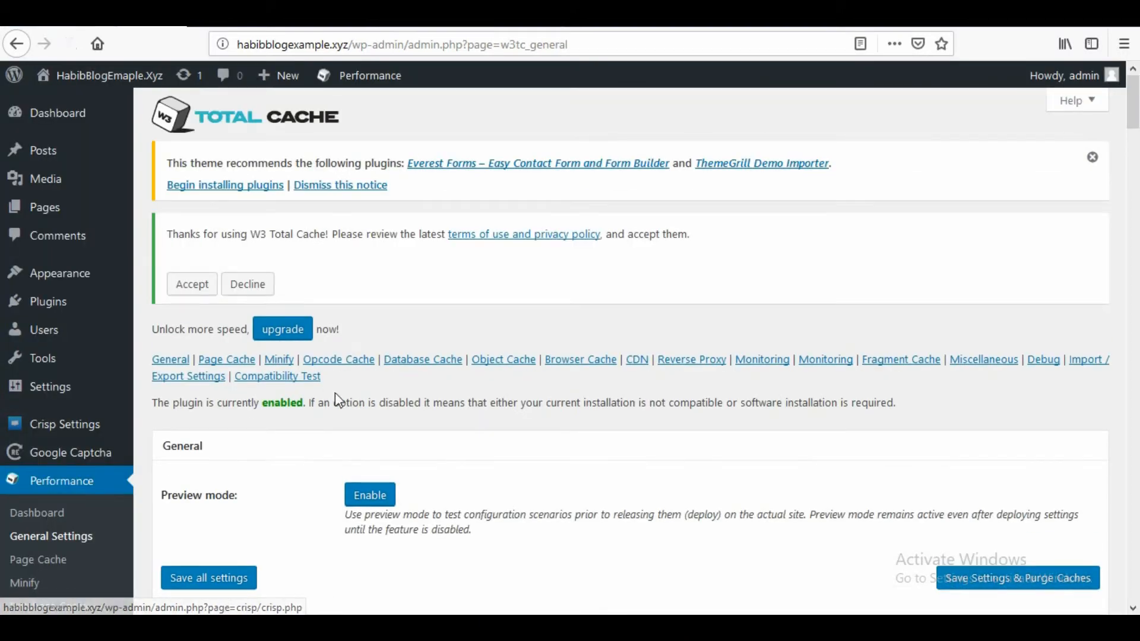
pyautogui.scroll(-3, 453, 403)
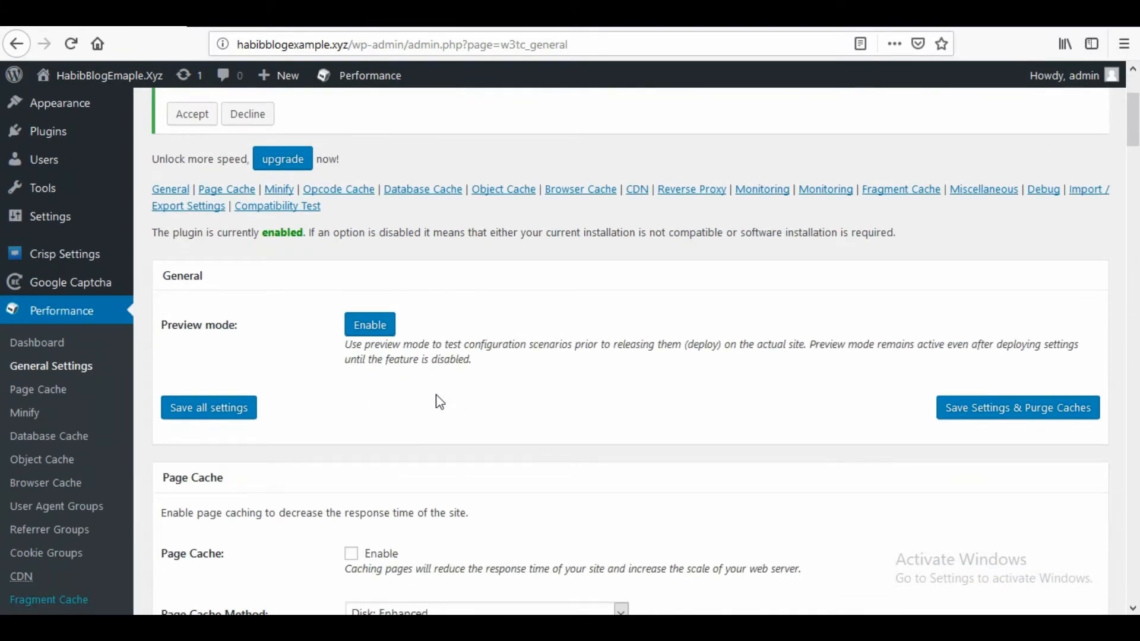
pyautogui.scroll(-5, 408, 402)
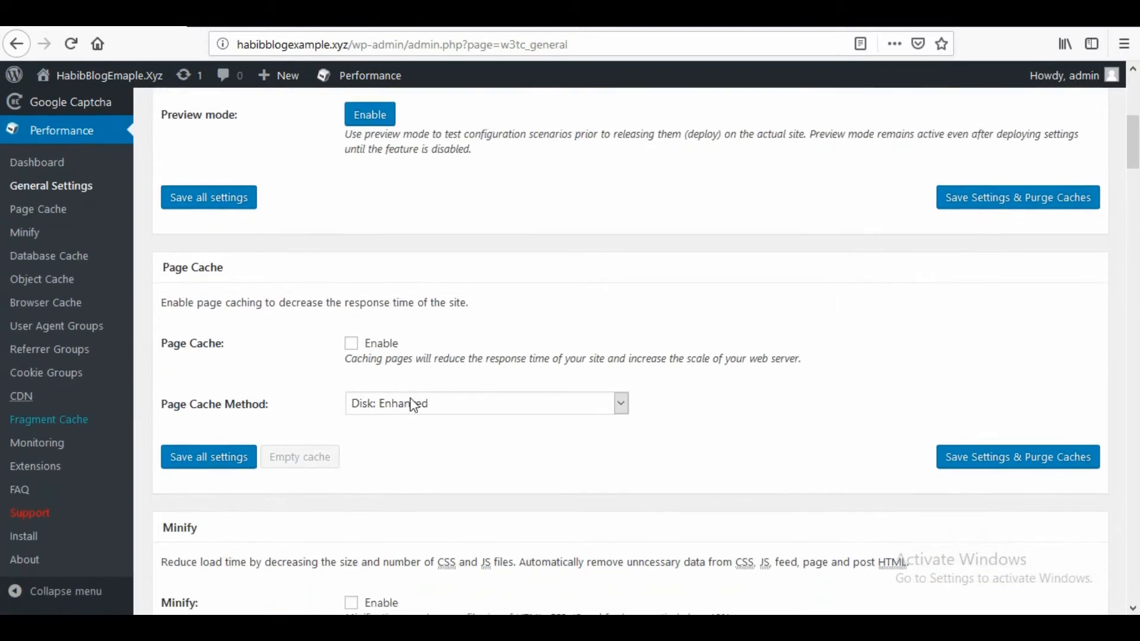
pyautogui.click(351, 297)
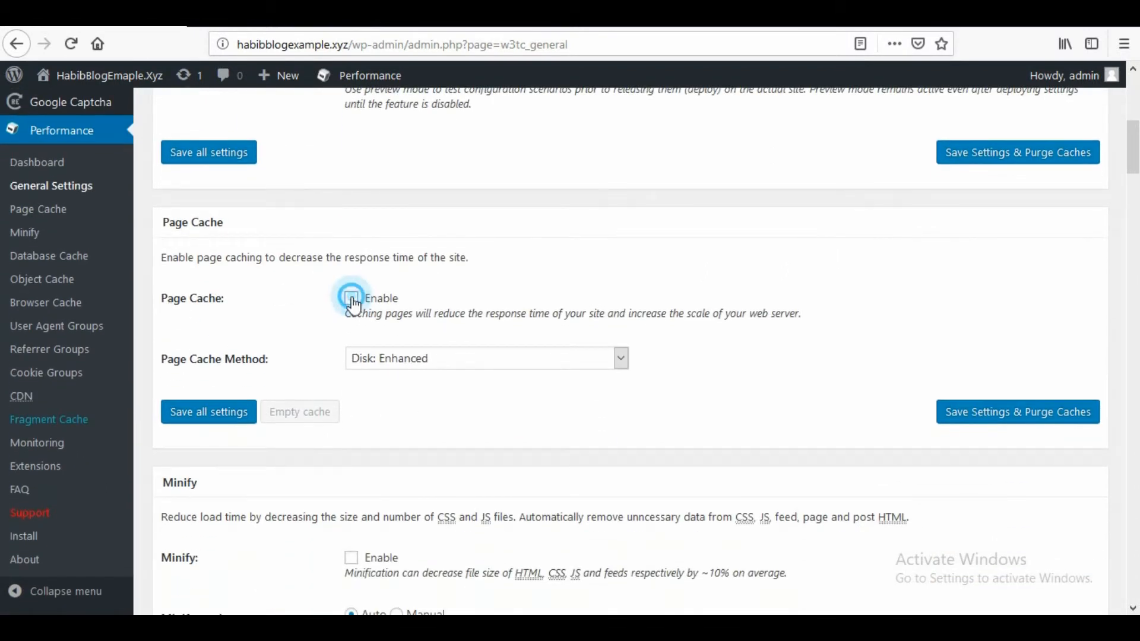
# - Enable Minify in the general settings and dismiss the minification risk notice
pyautogui.scroll(-3, 416, 446)
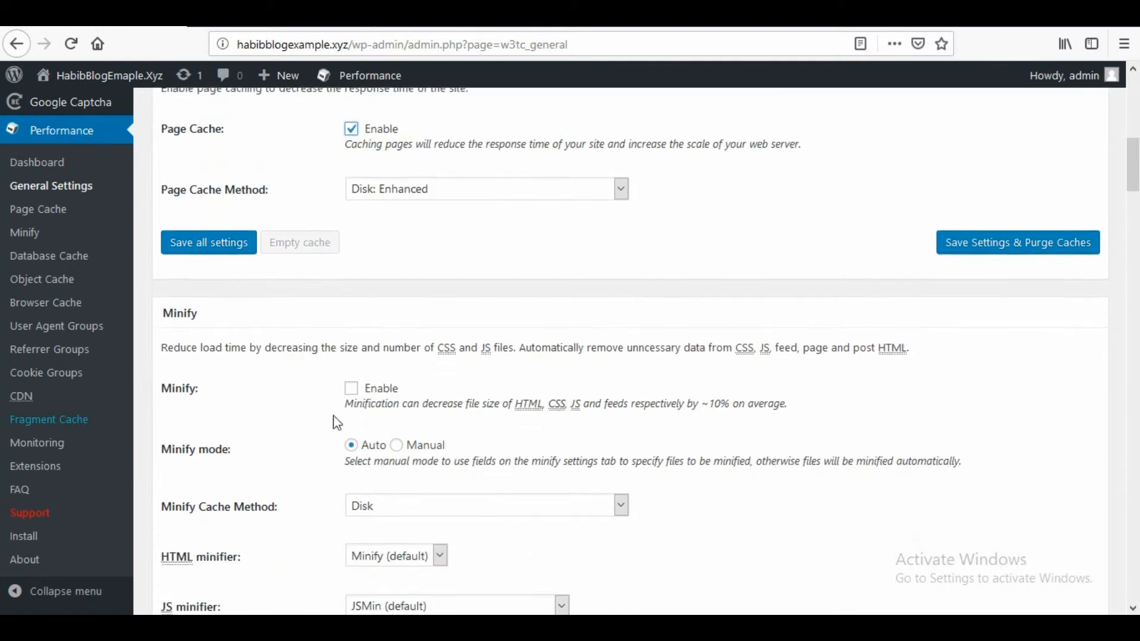
pyautogui.scroll(-2, 264, 404)
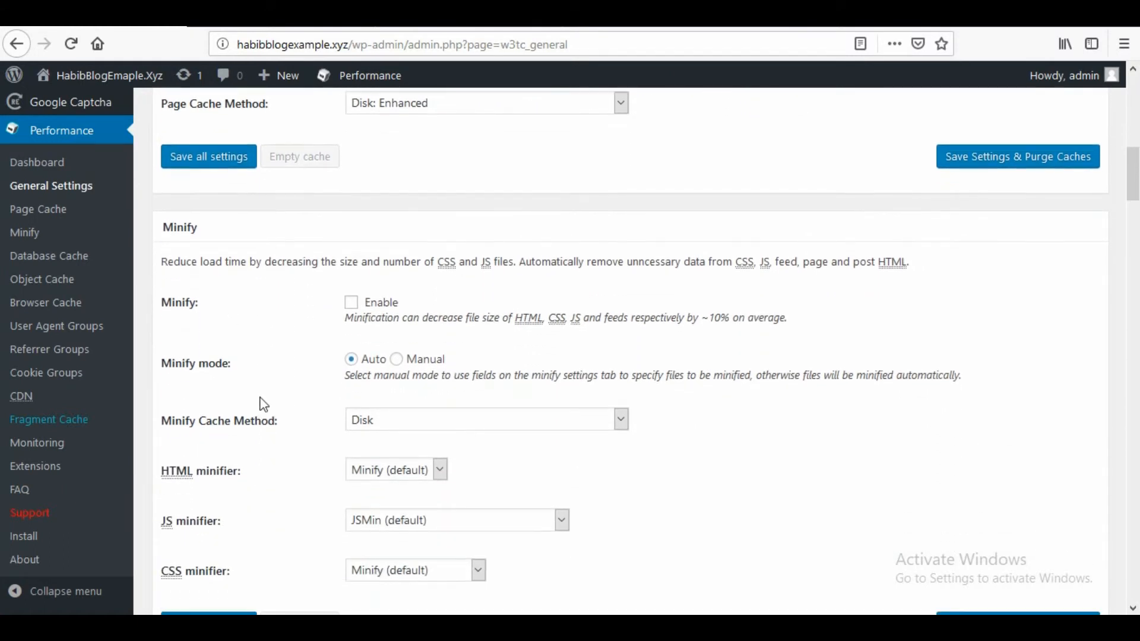
pyautogui.click(352, 303)
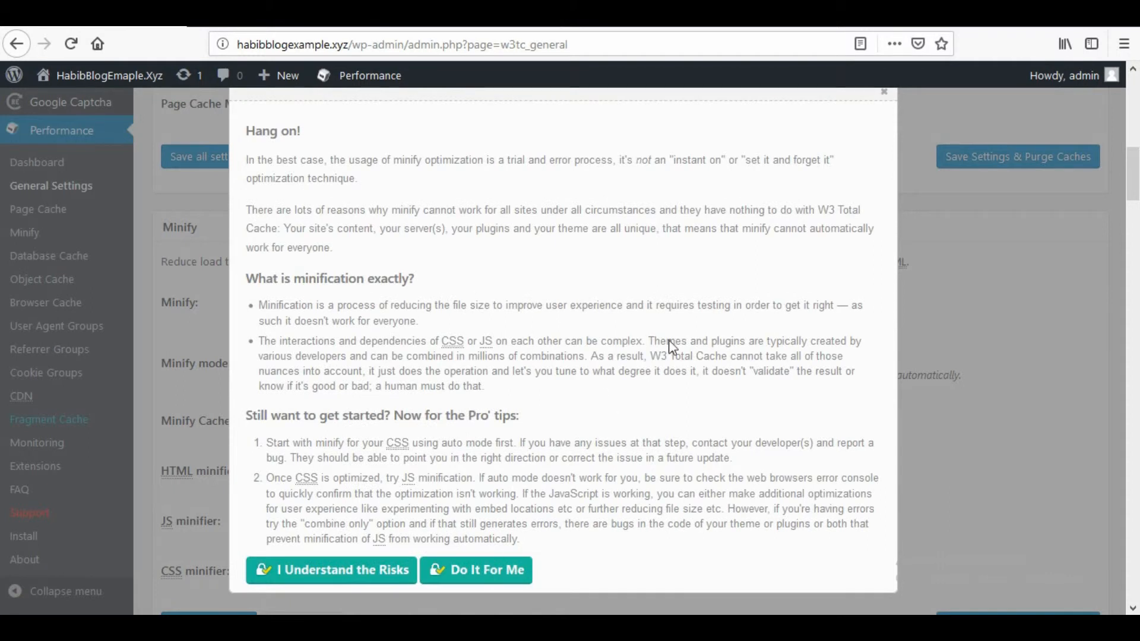
pyautogui.click(884, 93)
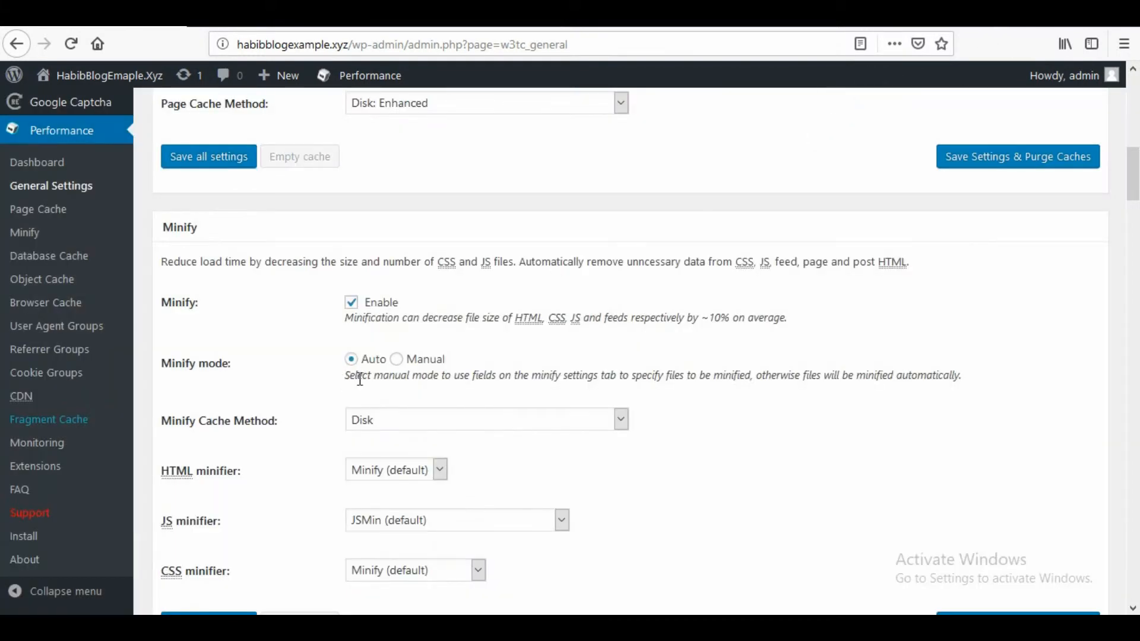
# - Enable Database Cache and Object Cache in the general settings
pyautogui.scroll(-1, 438, 390)
pyautogui.scroll(-5, 438, 390)
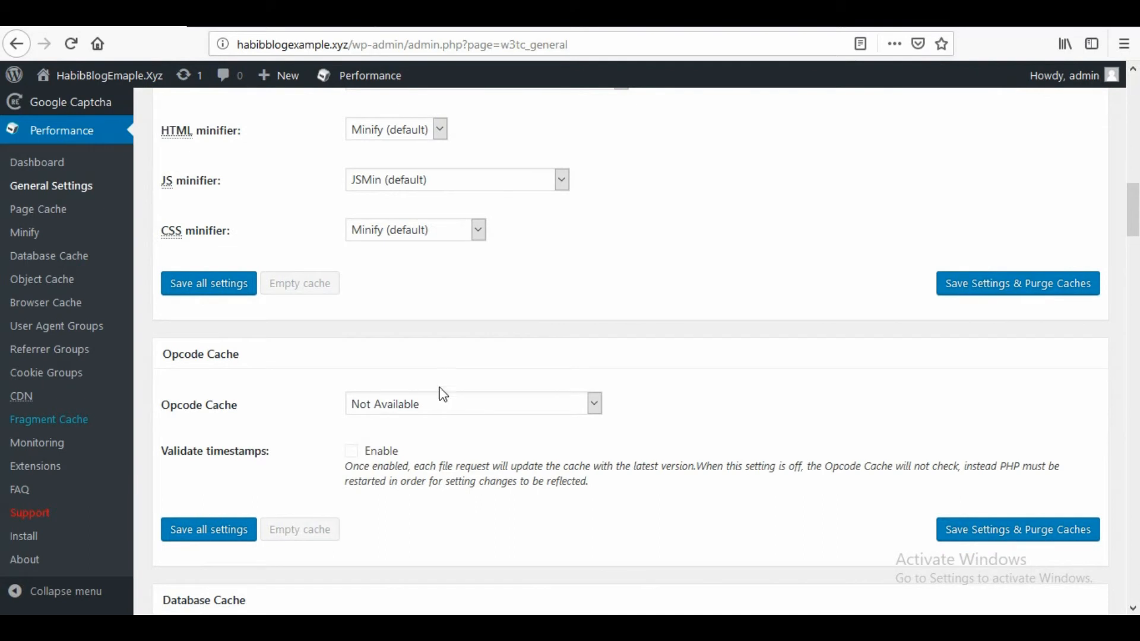
pyautogui.scroll(-4, 439, 389)
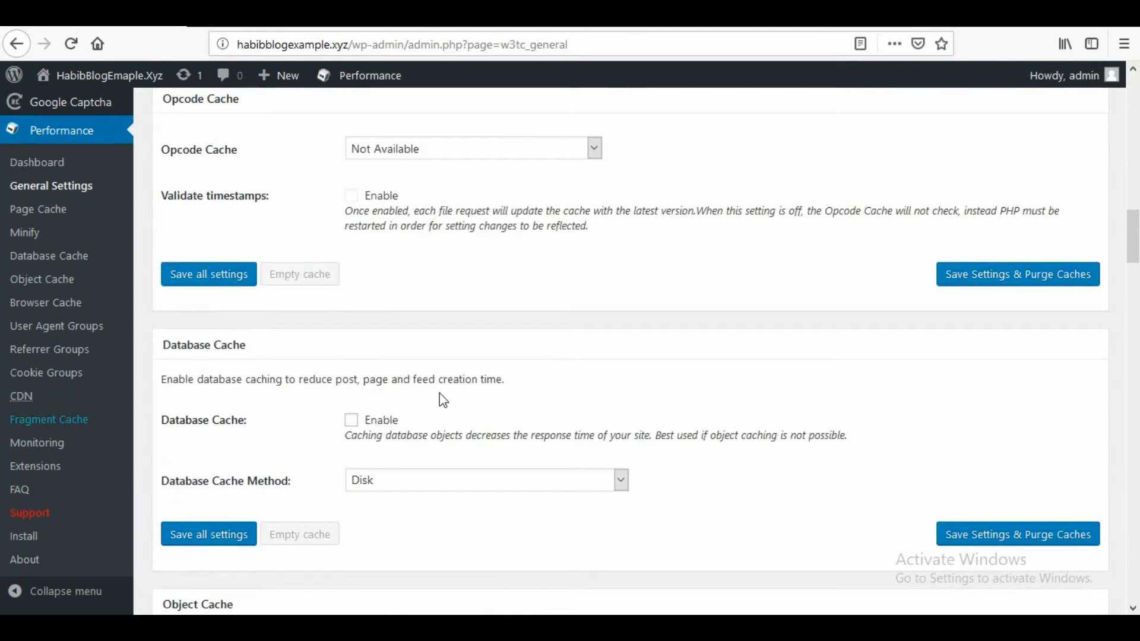
pyautogui.click(351, 420)
pyautogui.scroll(-4, 501, 419)
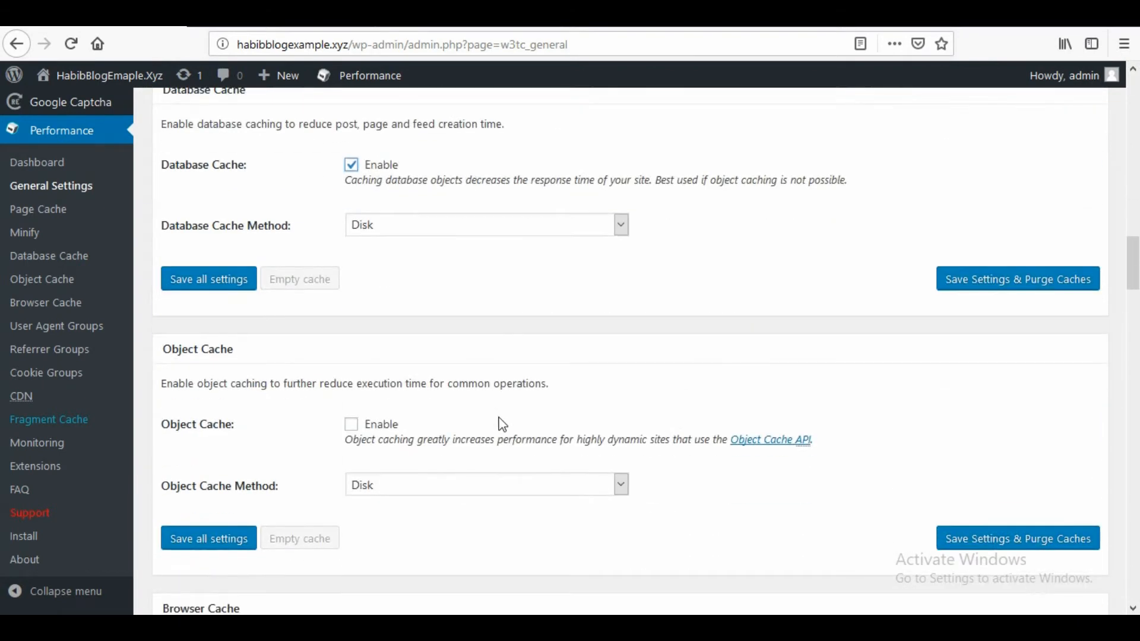
pyautogui.scroll(-1, 503, 424)
pyautogui.click(352, 340)
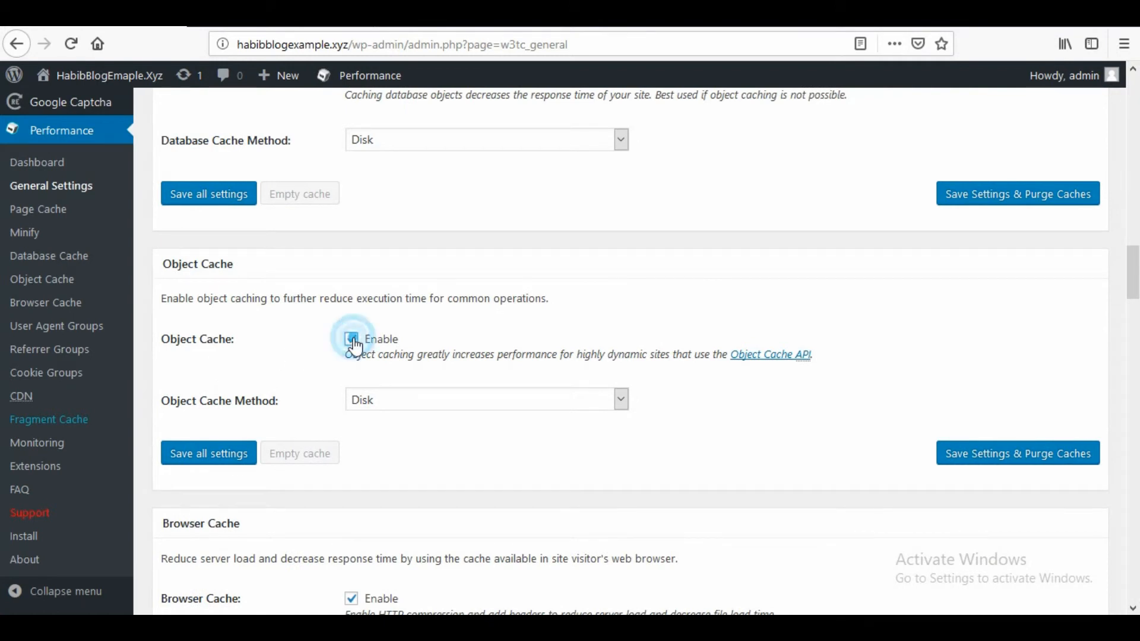
# - Enable the CDN option and save all the W3 Total Cache general settings
pyautogui.scroll(-4, 416, 389)
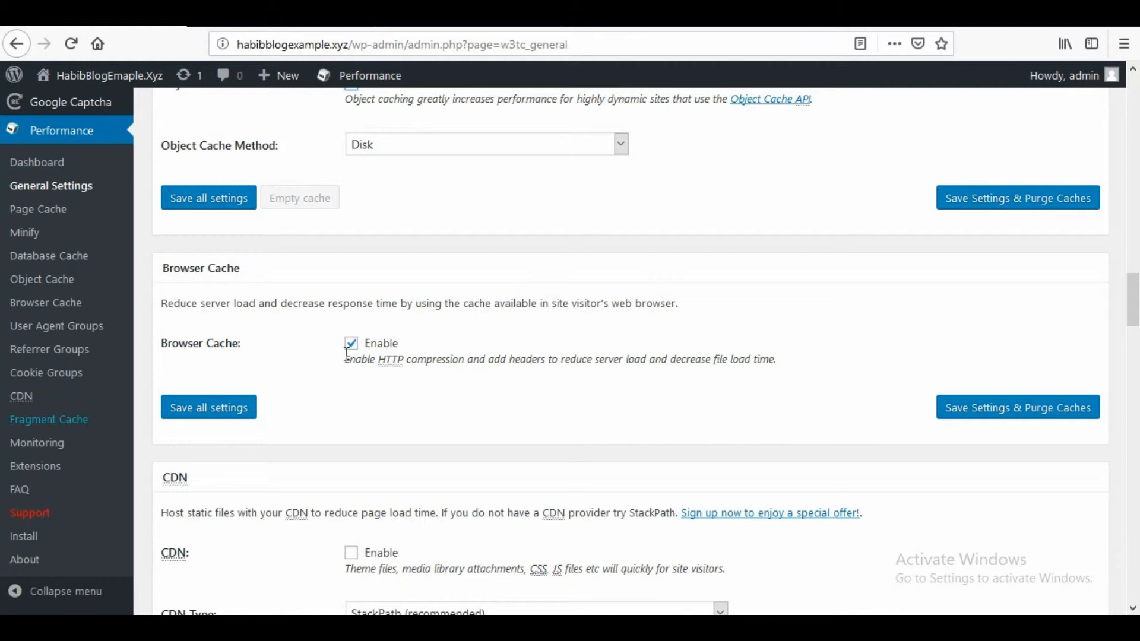
pyautogui.scroll(-1, 404, 365)
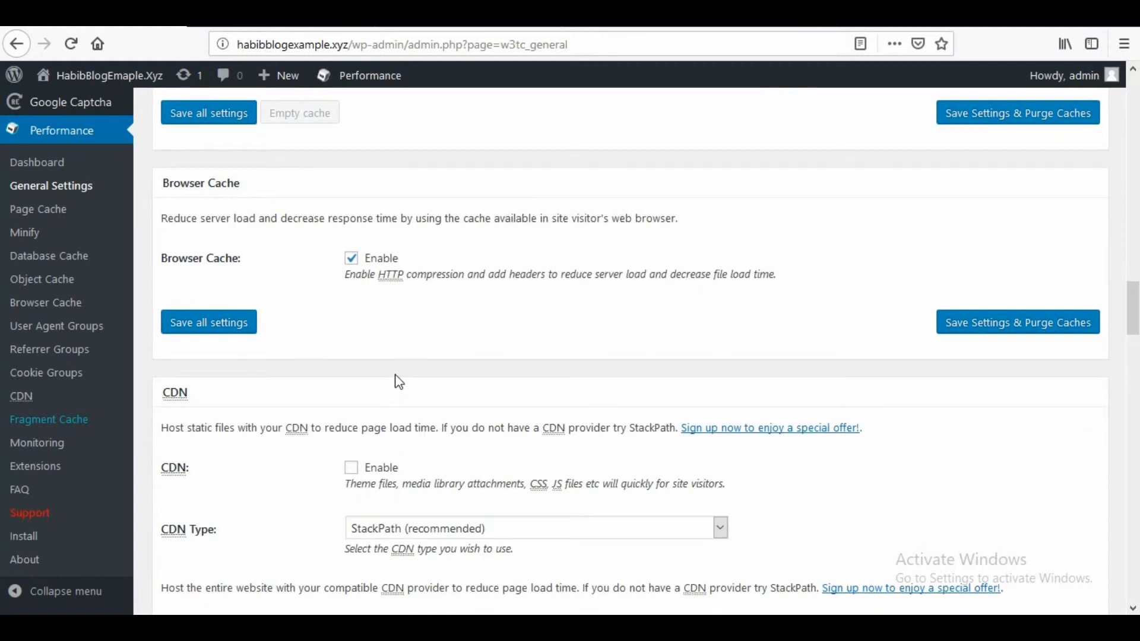
pyautogui.scroll(-1, 406, 361)
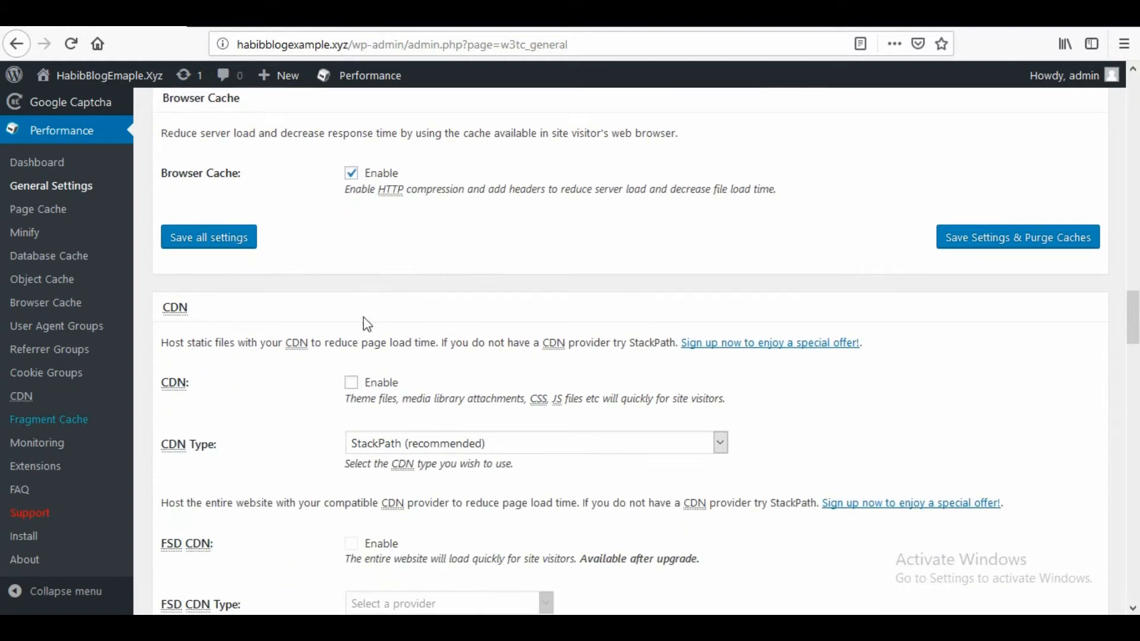
pyautogui.click(351, 383)
pyautogui.scroll(-3, 433, 407)
pyautogui.scroll(-6, 443, 414)
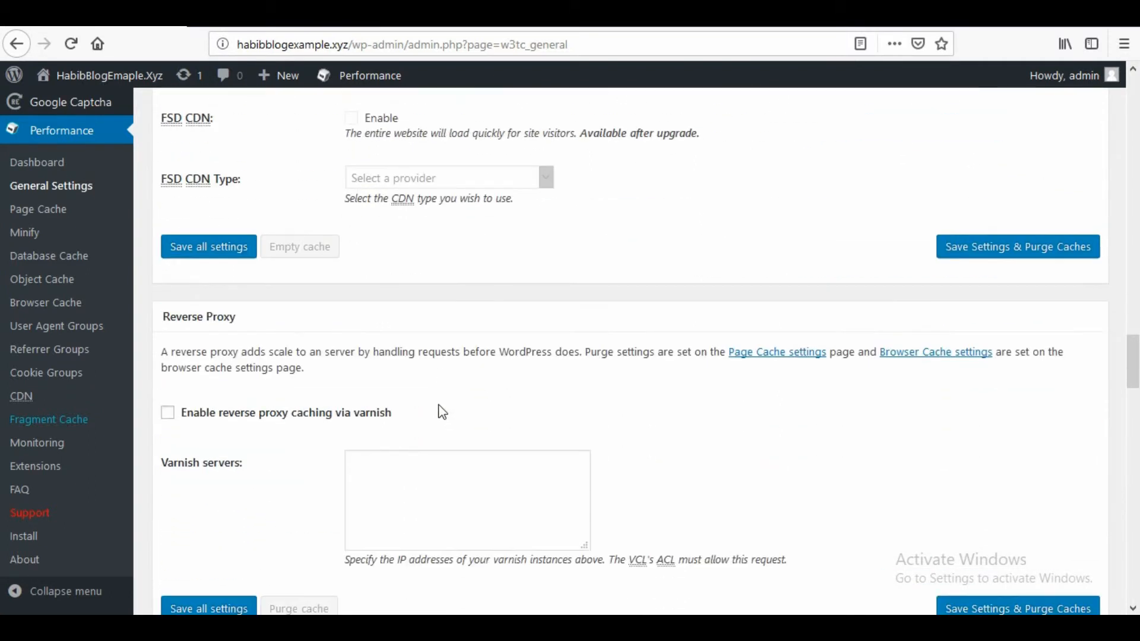
pyautogui.scroll(-10, 422, 401)
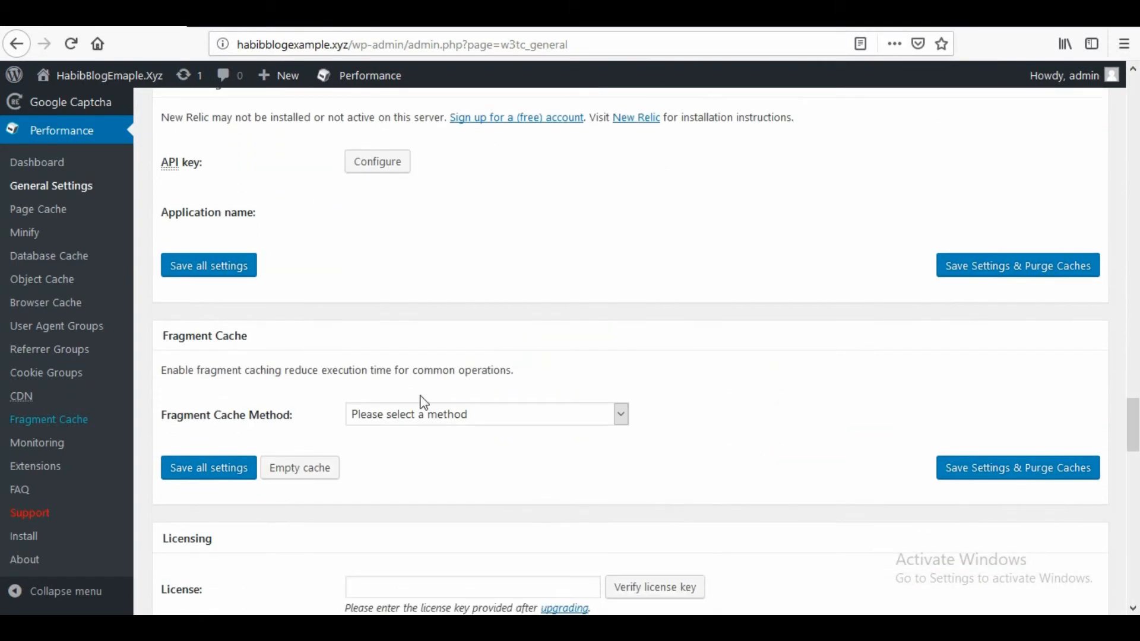
pyautogui.scroll(-10, 426, 412)
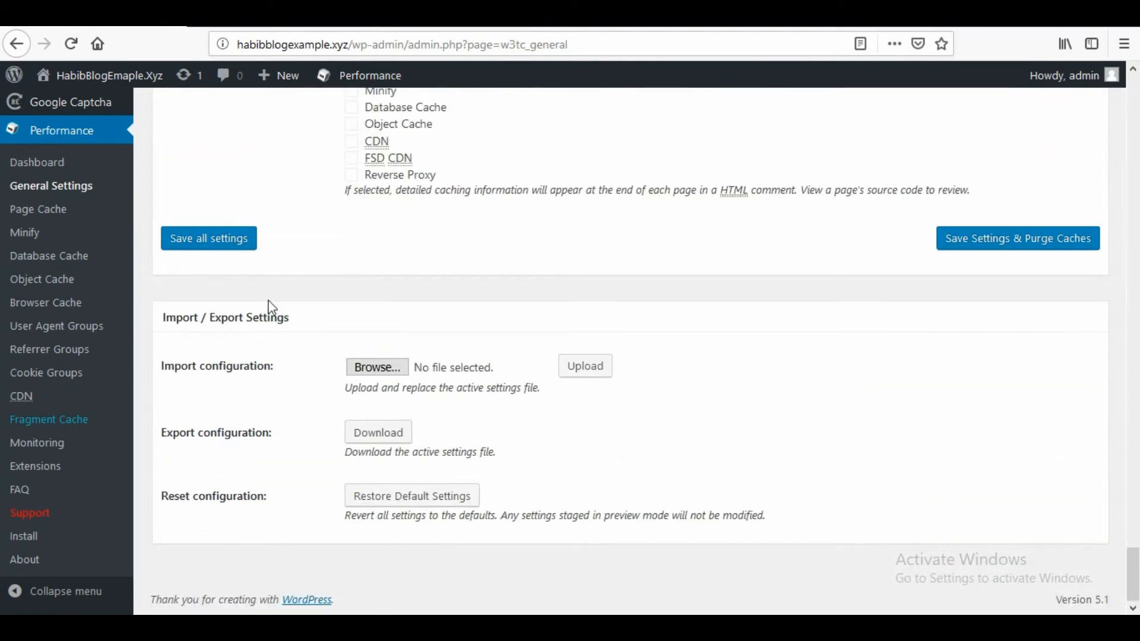
pyautogui.click(209, 247)
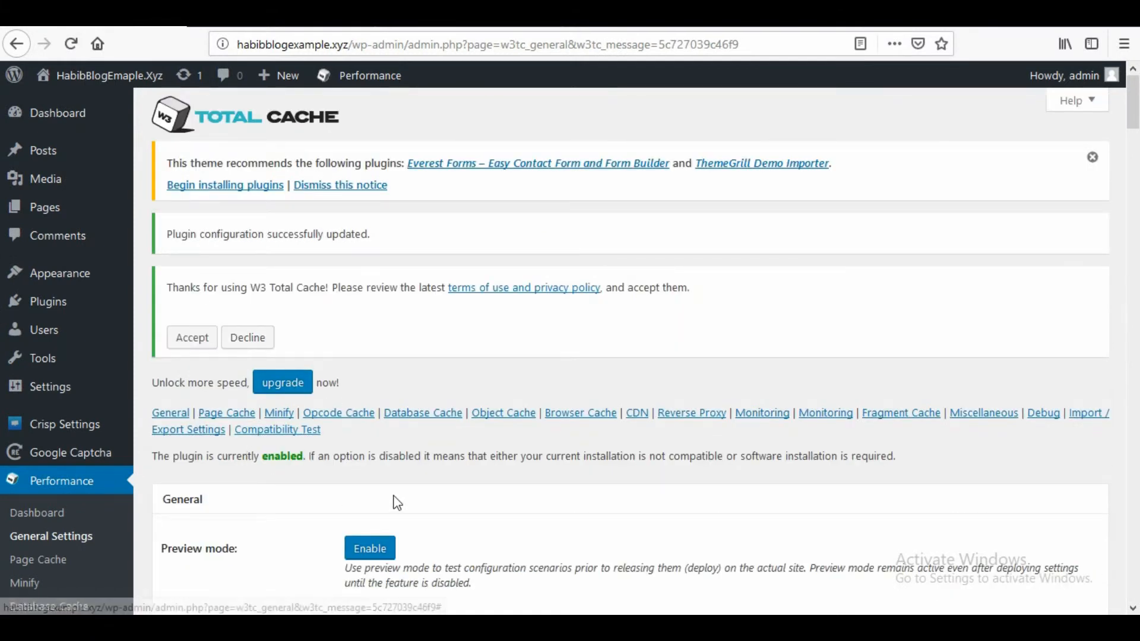
# - Open the Browser Cache settings and enable the expires header and the cache control header in the General section
pyautogui.scroll(-4, 307, 449)
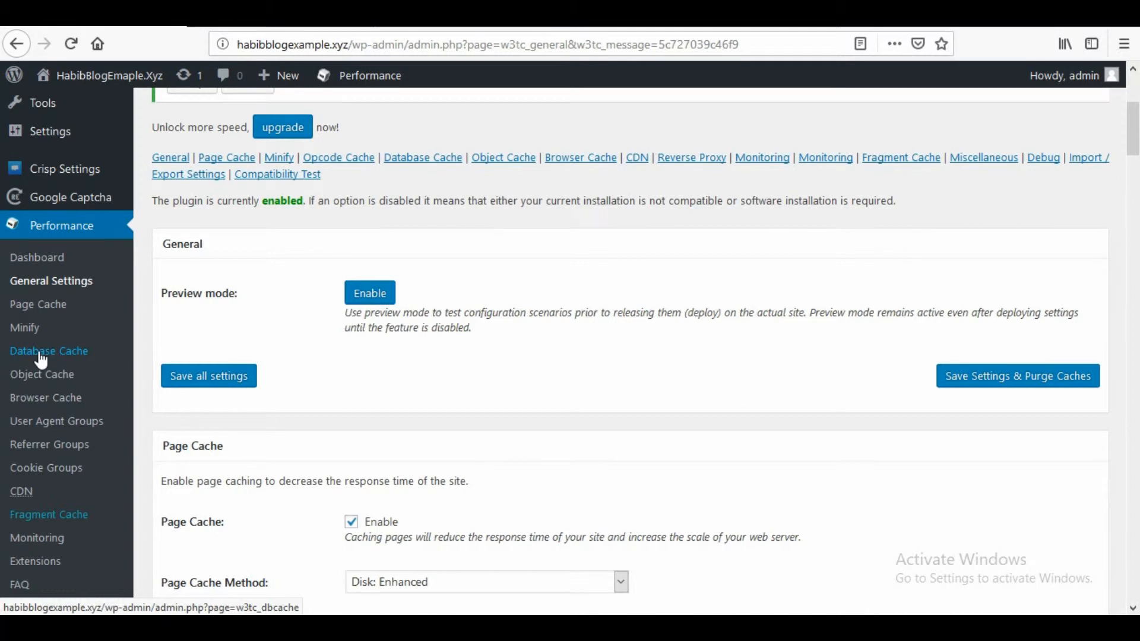
pyautogui.click(47, 408)
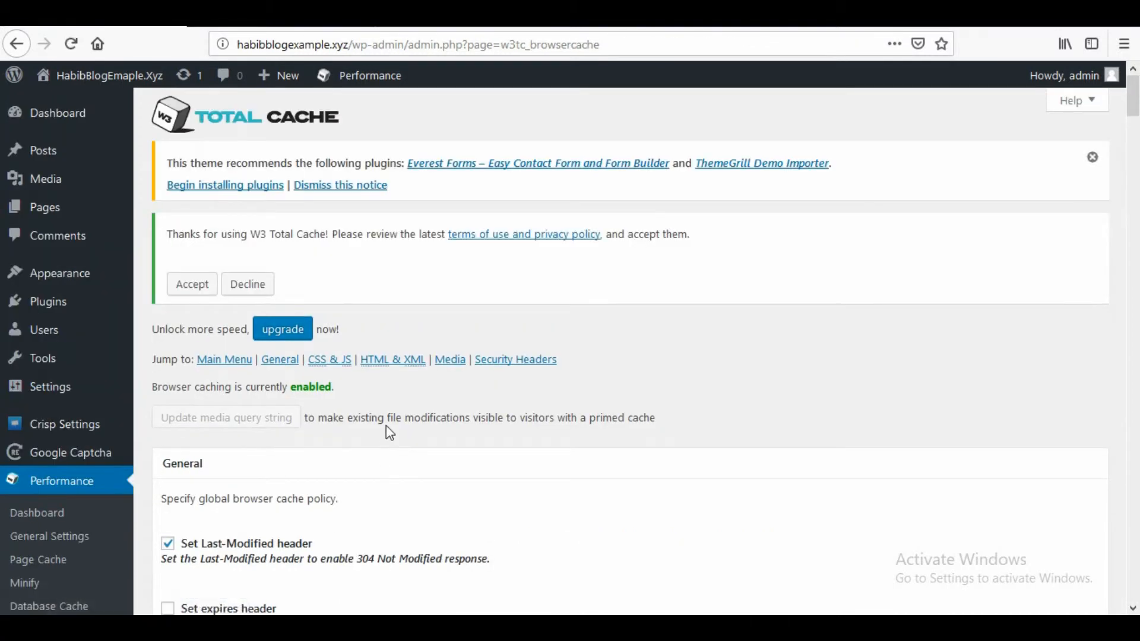
pyautogui.scroll(-1, 392, 414)
pyautogui.scroll(-4, 393, 414)
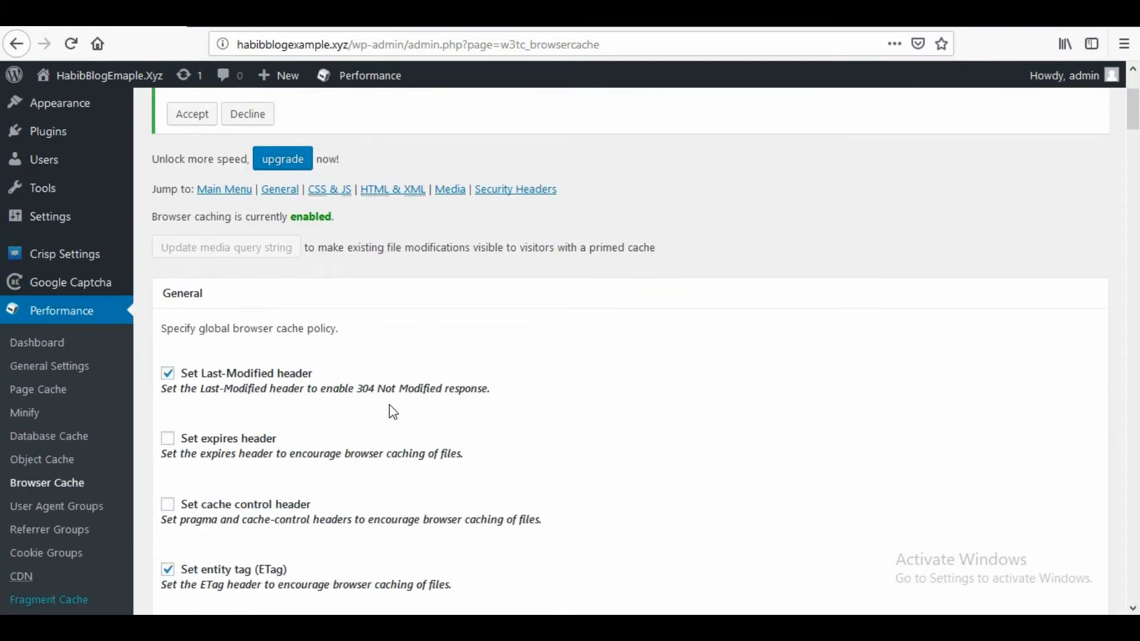
pyautogui.scroll(-3, 237, 425)
pyautogui.click(168, 355)
pyautogui.click(167, 420)
# - Enable the W3 Total Cache header, prevention of object caching after settings changes and query string removal from static resources, and save the browser cache settings
pyautogui.scroll(-7, 283, 453)
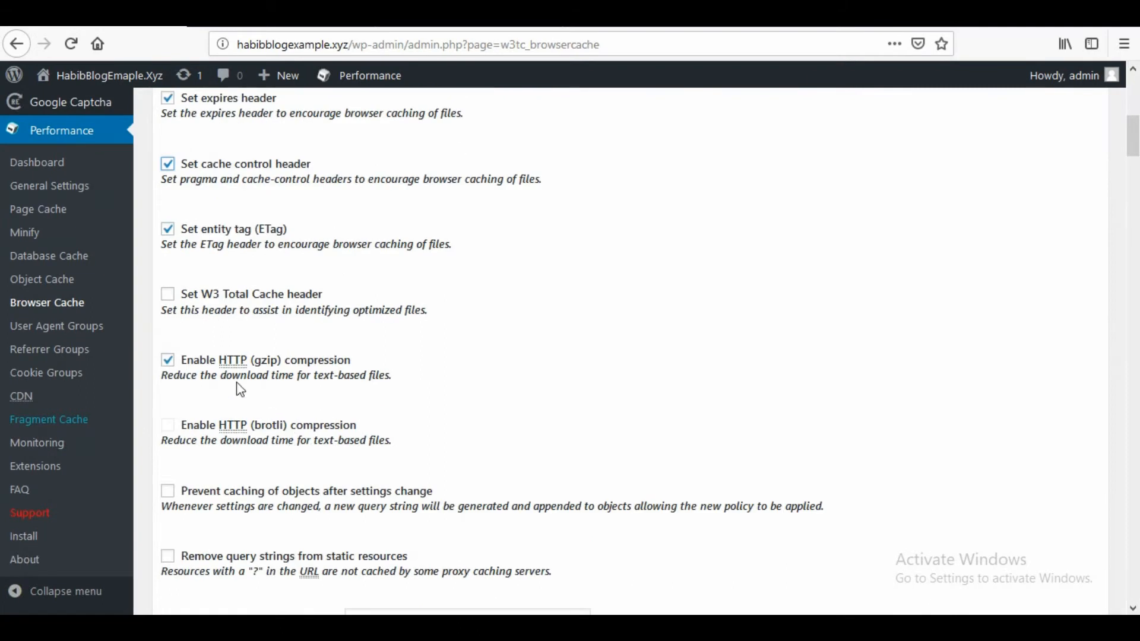
pyautogui.click(168, 295)
pyautogui.scroll(-5, 169, 345)
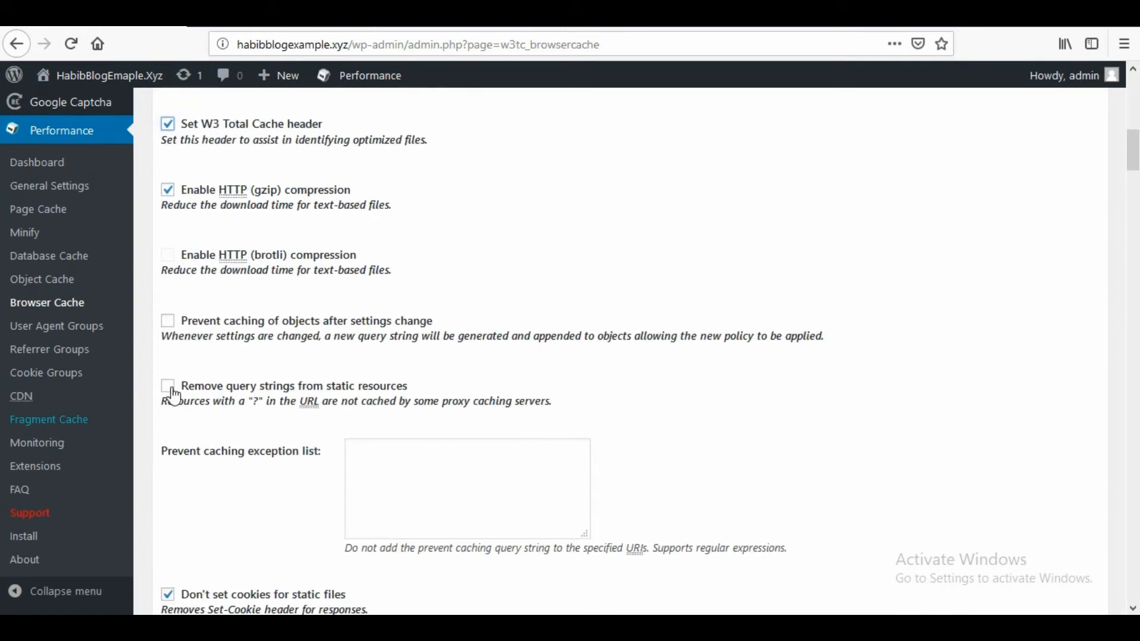
pyautogui.click(168, 323)
pyautogui.scroll(-10, 269, 438)
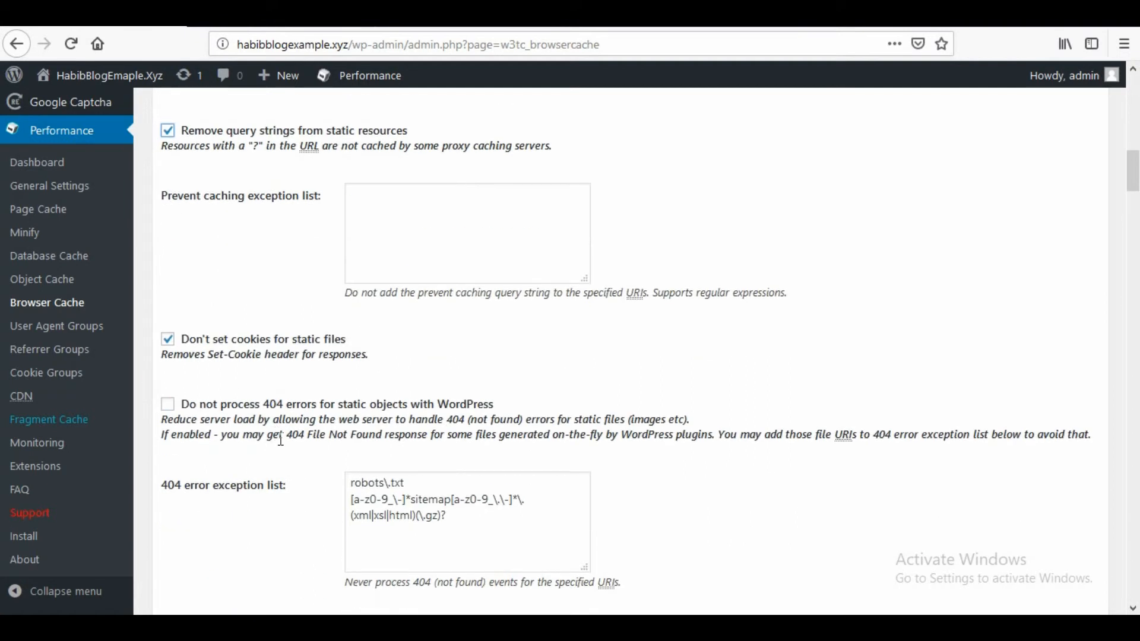
pyautogui.click(215, 356)
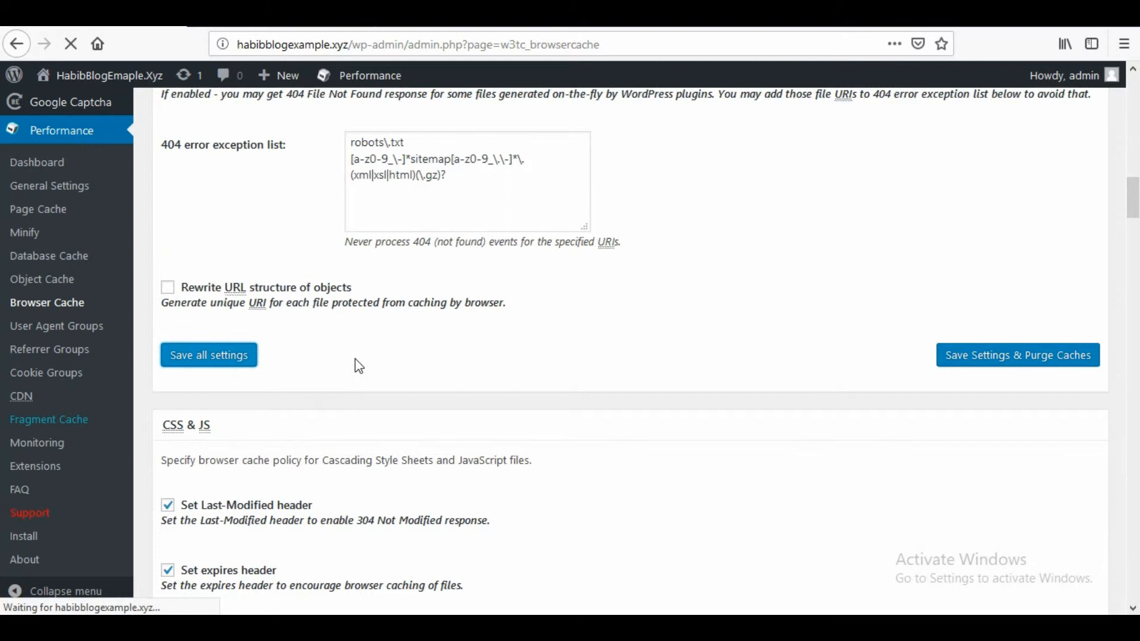
pyautogui.scroll(-4, 410, 448)
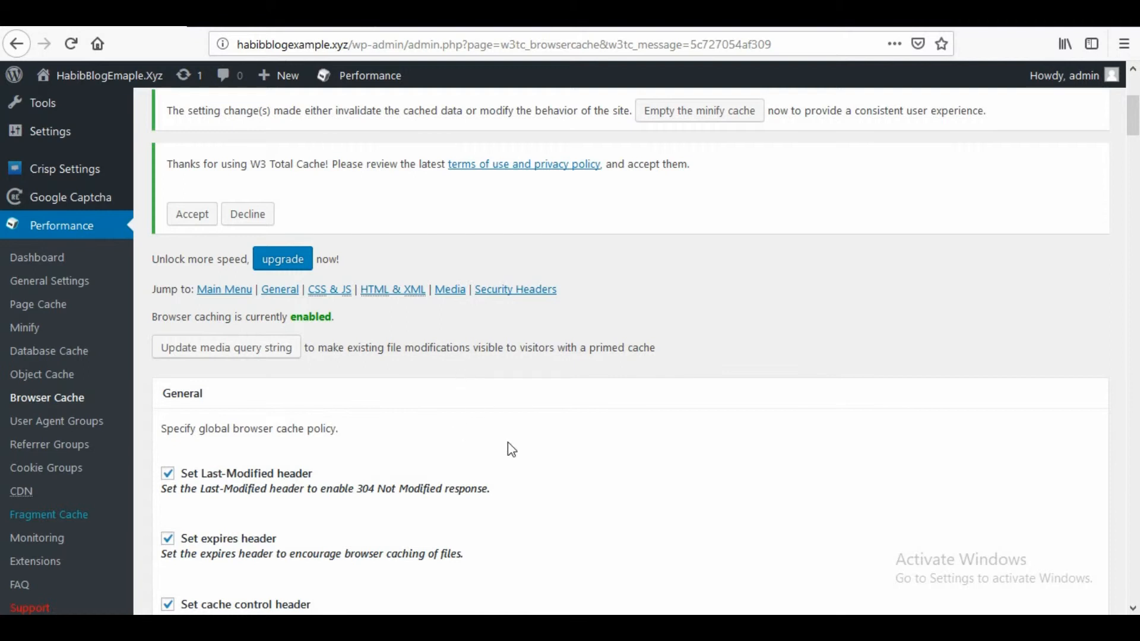
pyautogui.scroll(5, 530, 457)
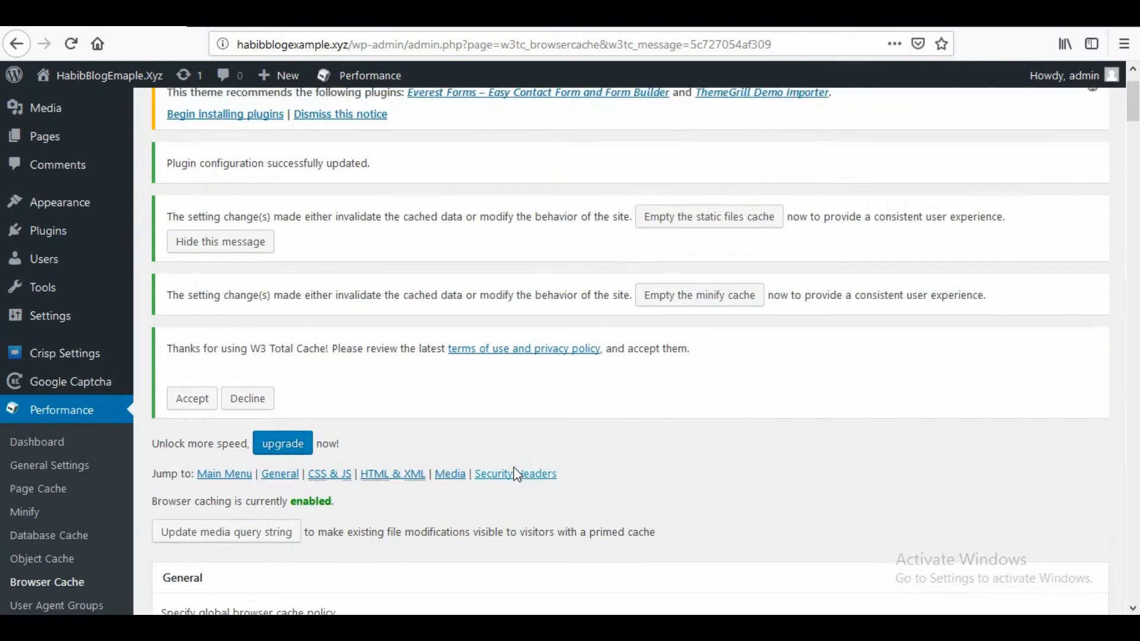
pyautogui.scroll(-5, 456, 400)
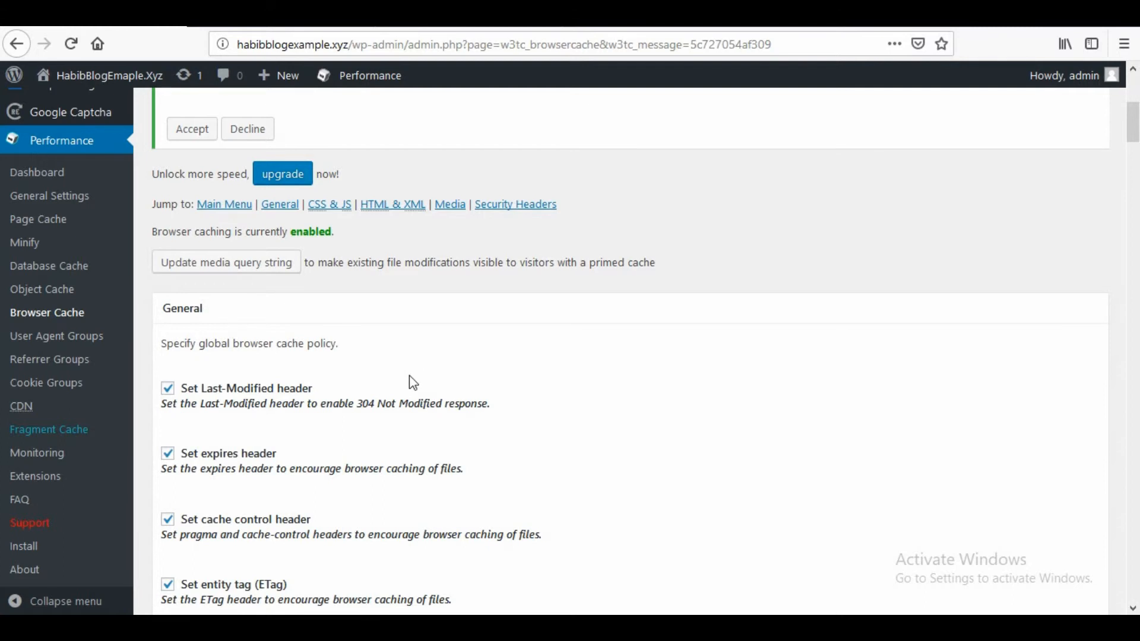
pyautogui.scroll(3, 413, 383)
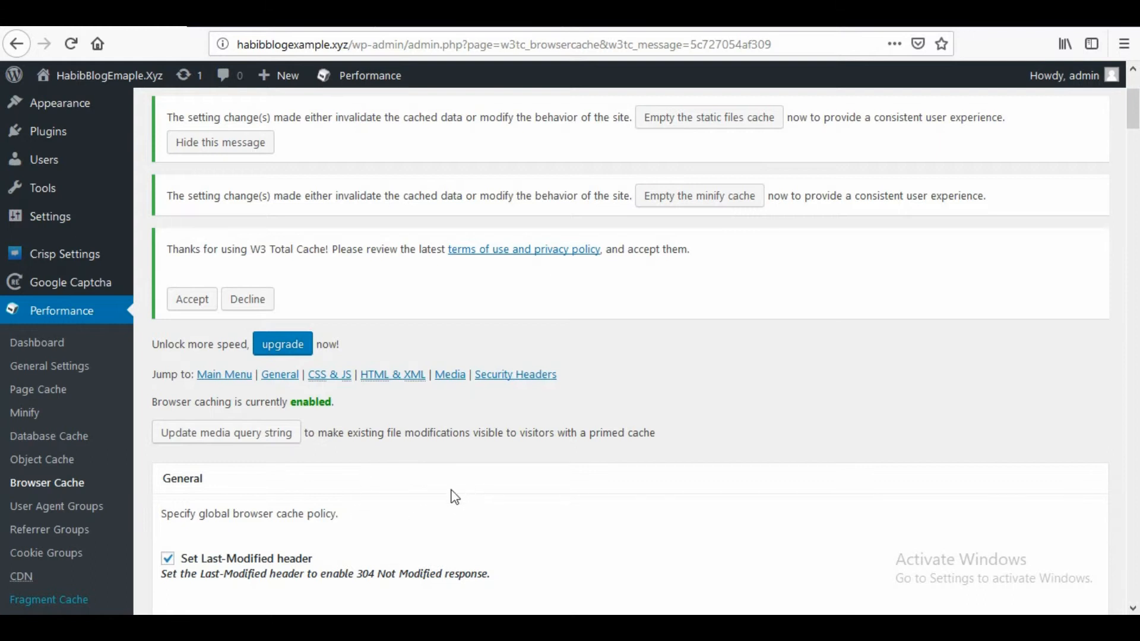
pyautogui.scroll(-1, 427, 503)
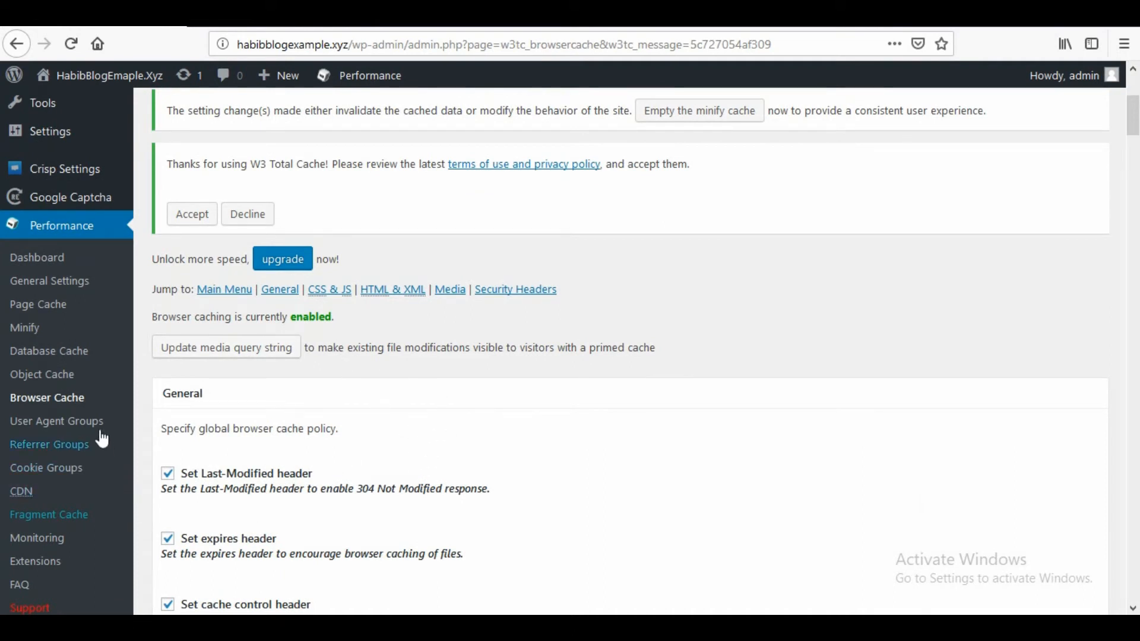
# - Open the Object Cache settings and review the advanced options down to the end of the page
pyautogui.click(58, 378)
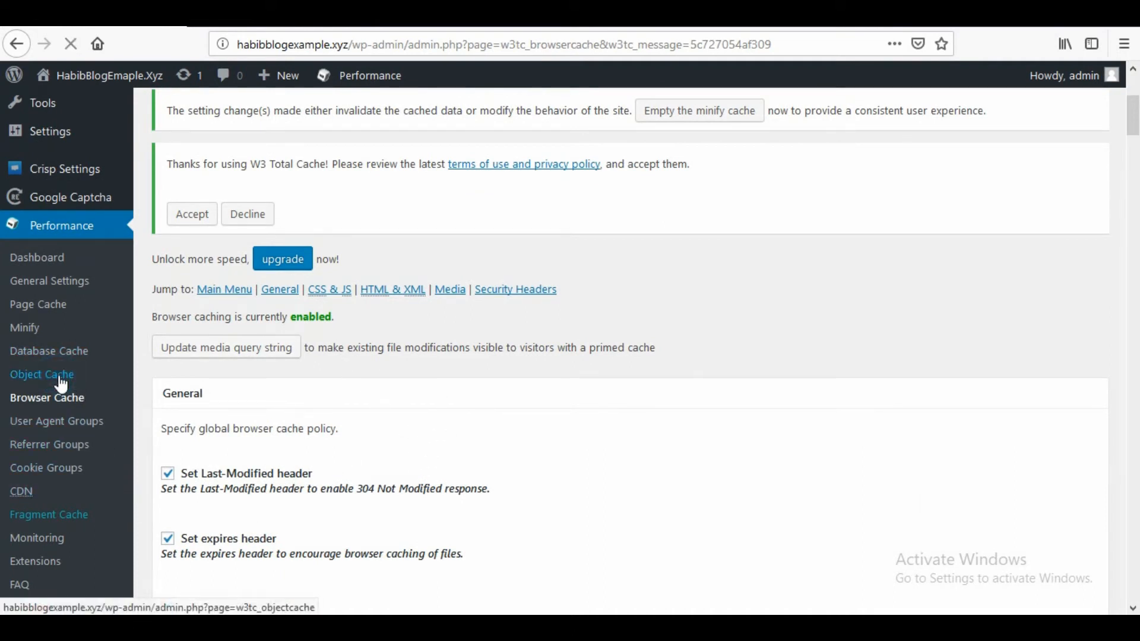
pyautogui.scroll(-3, 372, 433)
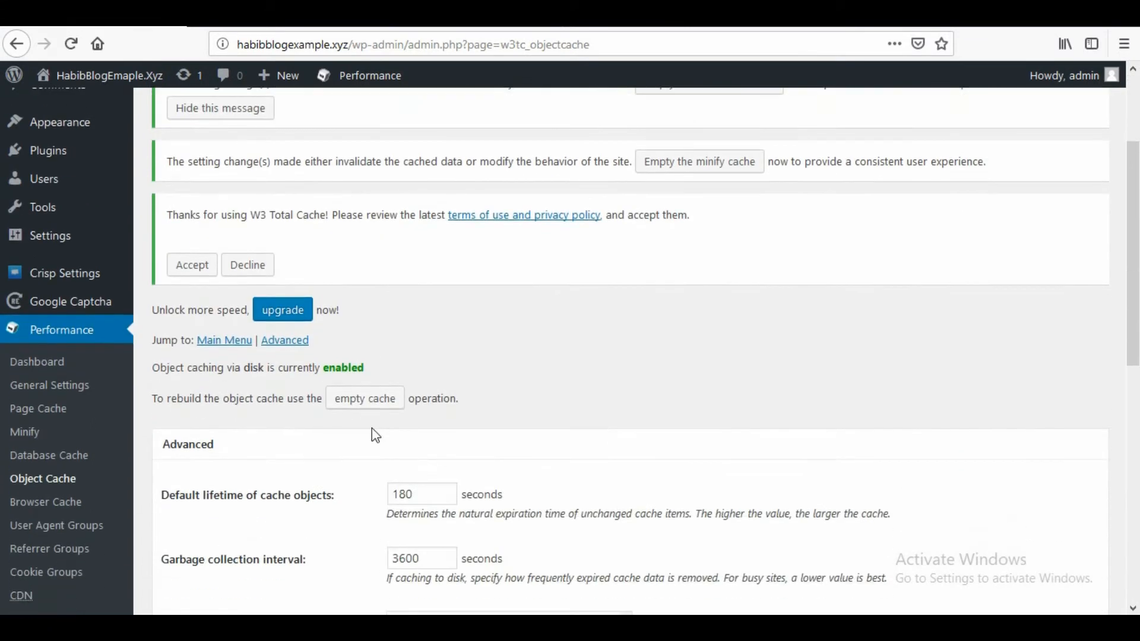
pyautogui.scroll(-7, 385, 427)
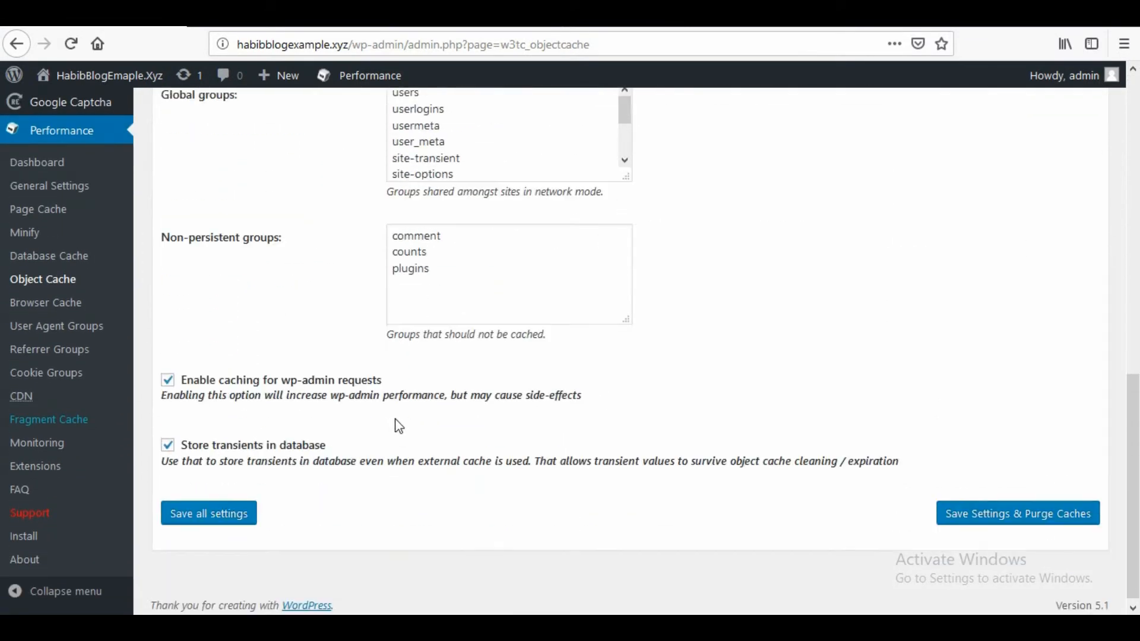
# - Save all the W3 Total Cache object cache settings
pyautogui.click(205, 510)
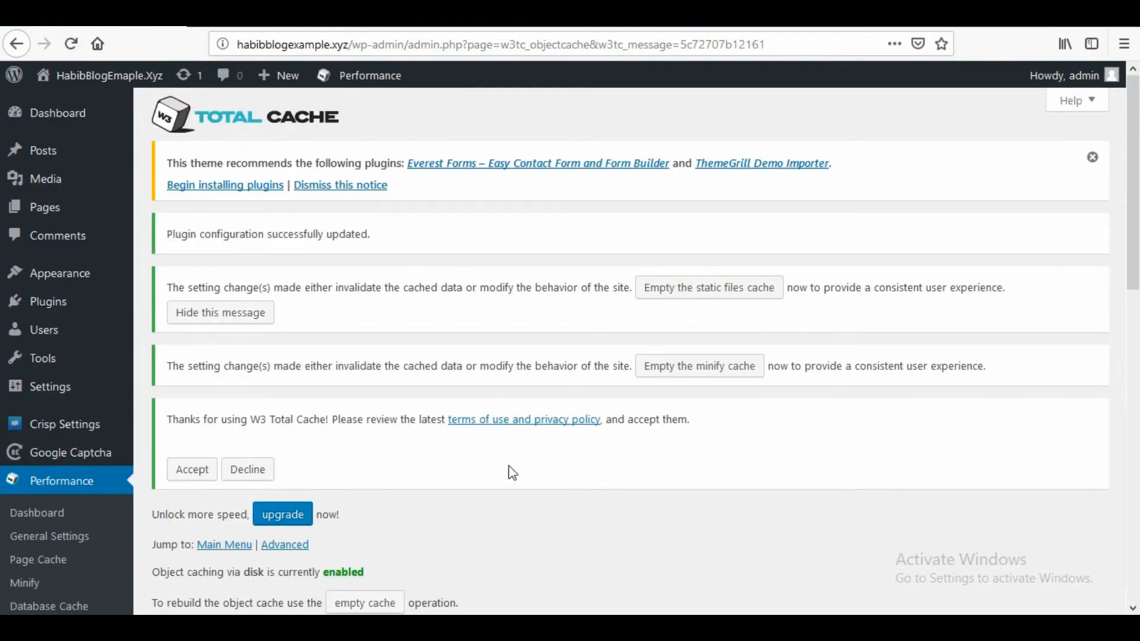
pyautogui.scroll(-3, 478, 330)
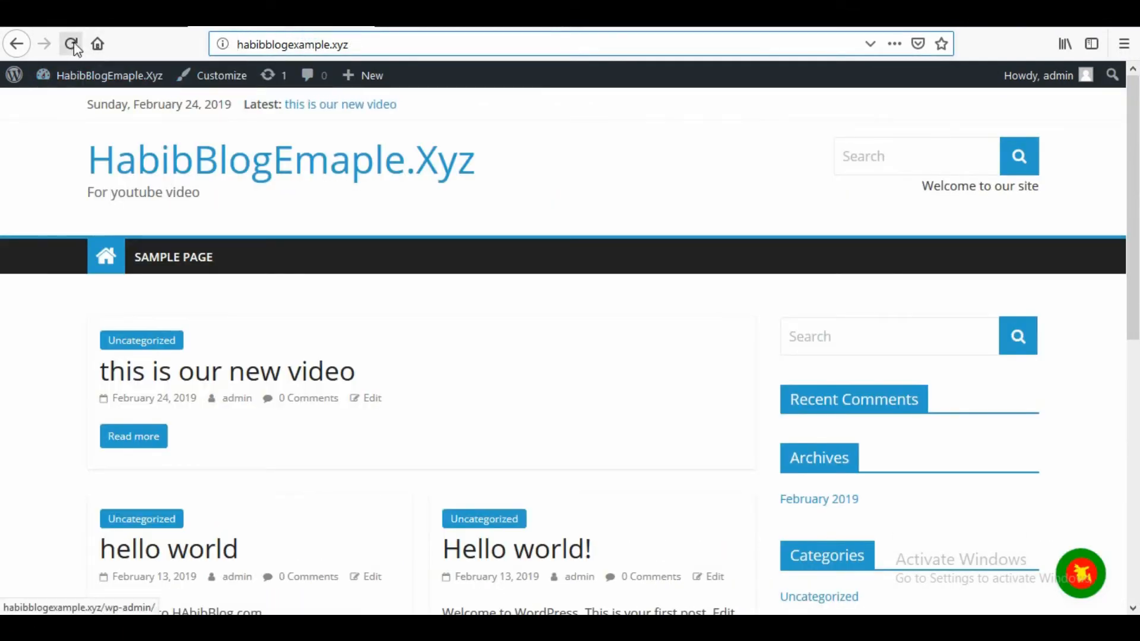
pyautogui.click(73, 43)
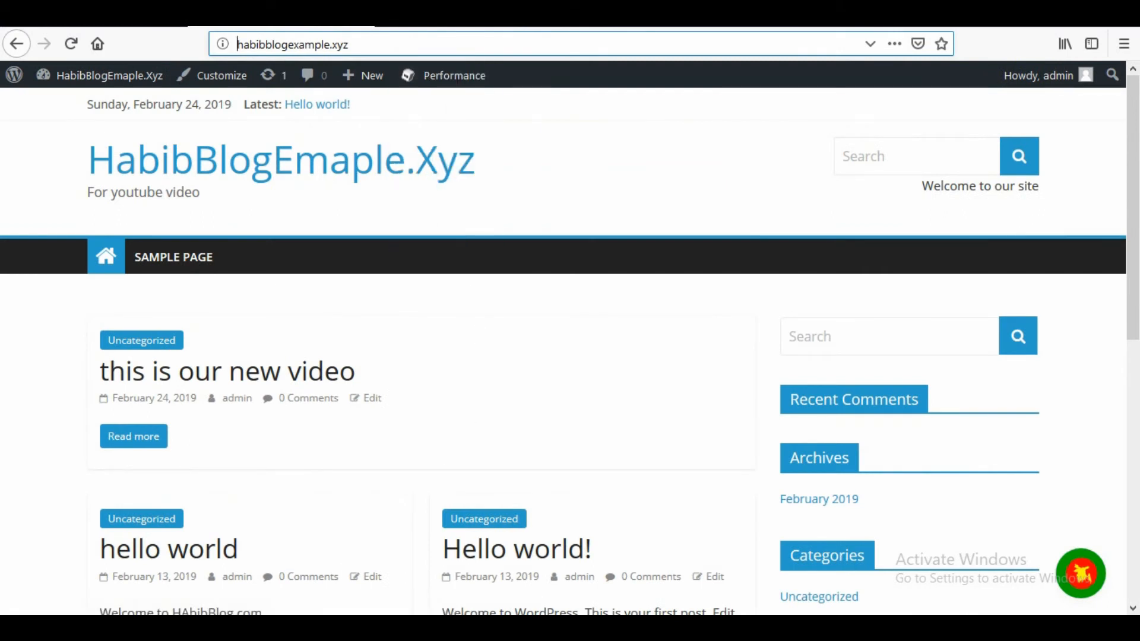
pyautogui.click(358, 628)
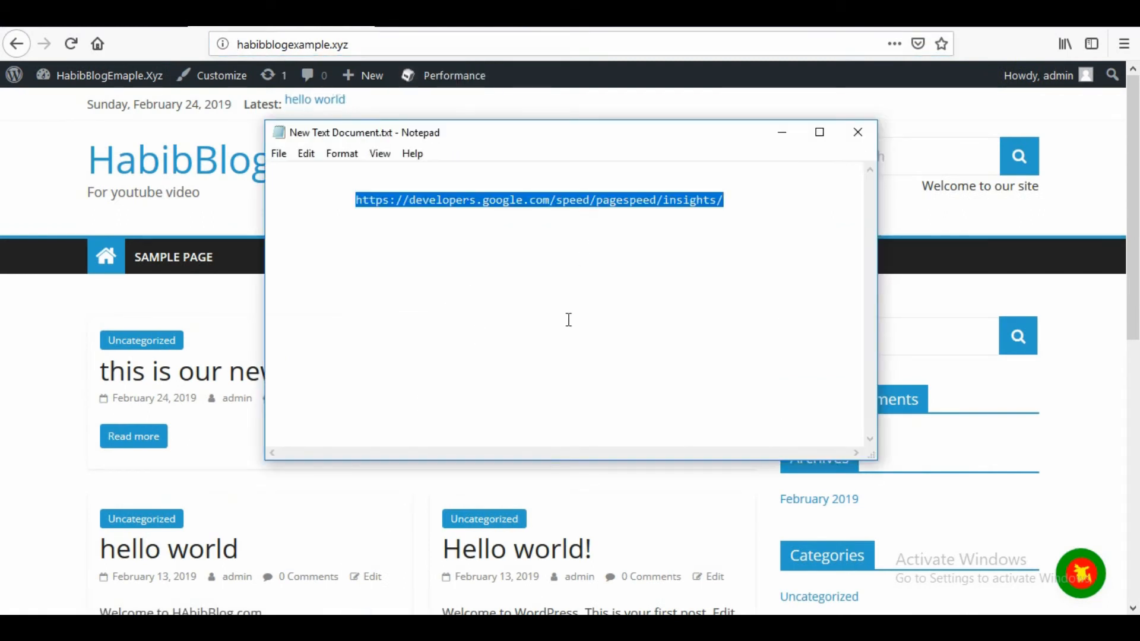
pyautogui.click(440, 45)
pyautogui.hotkey('ctrl', 't')
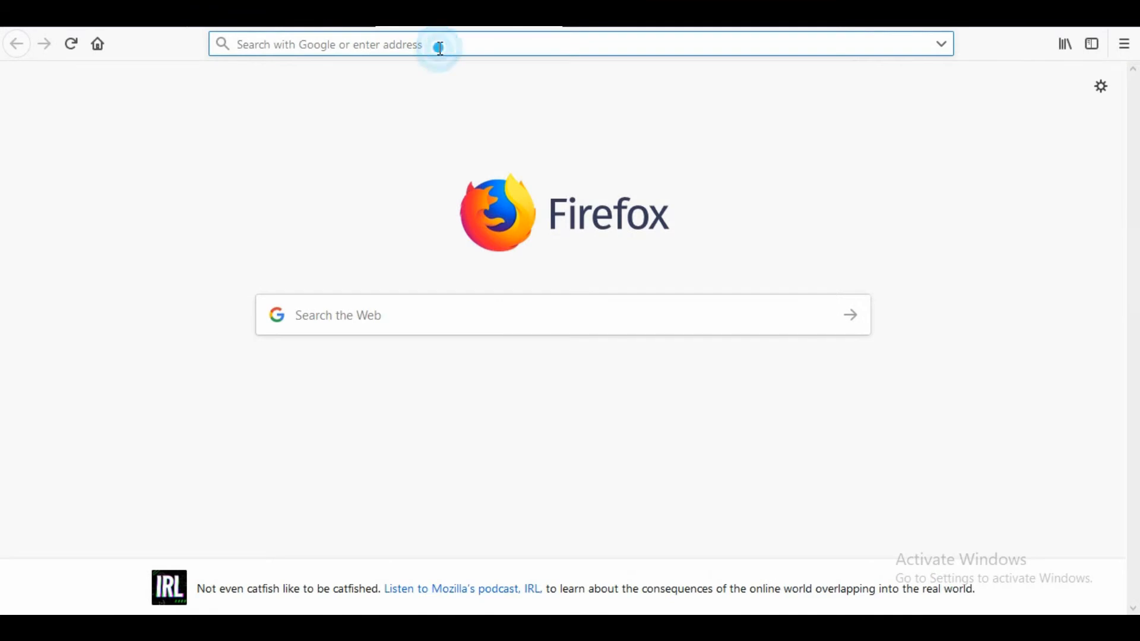
pyautogui.write('https://developers.google.com/speed/pagespeed/insights/')
pyautogui.press('Return')
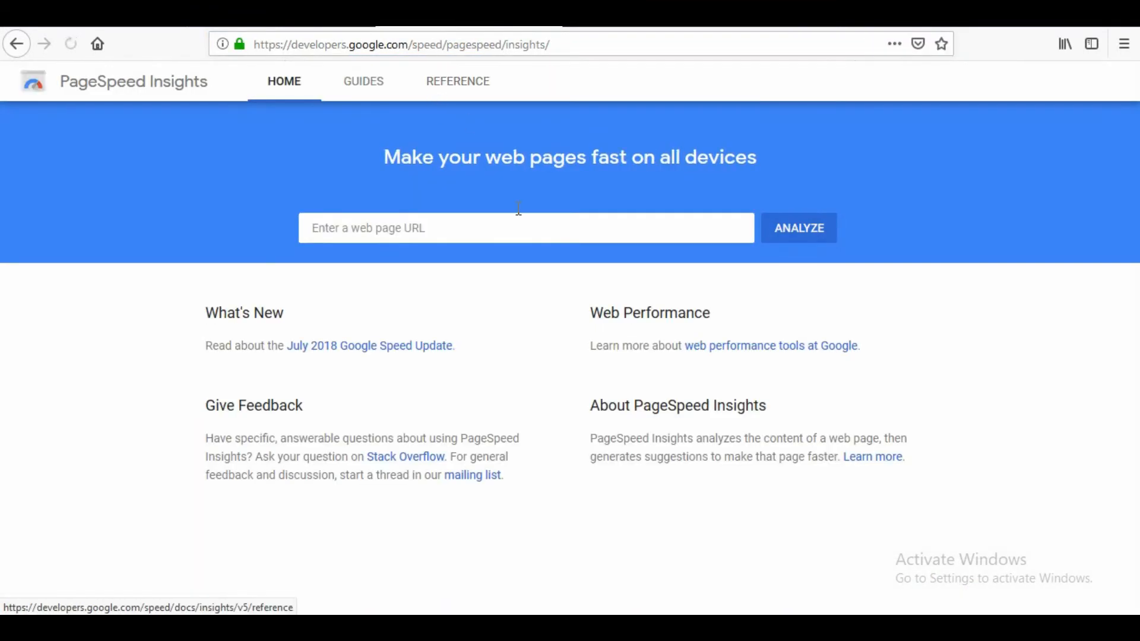
pyautogui.click(292, 28)
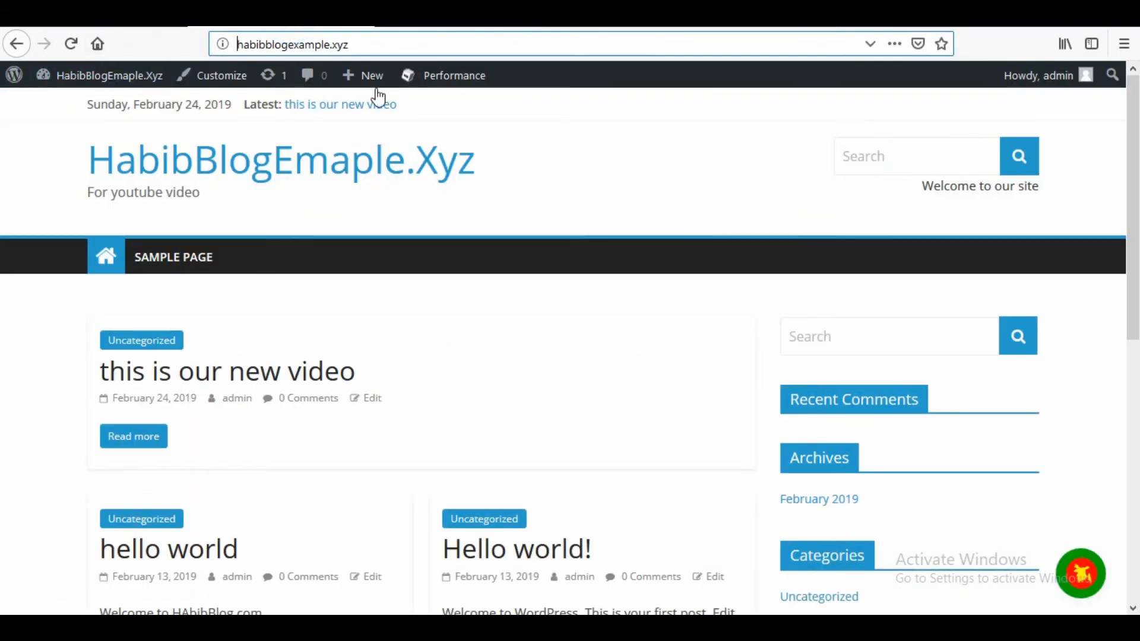
pyautogui.click(383, 46)
pyautogui.doubleClick(347, 50)
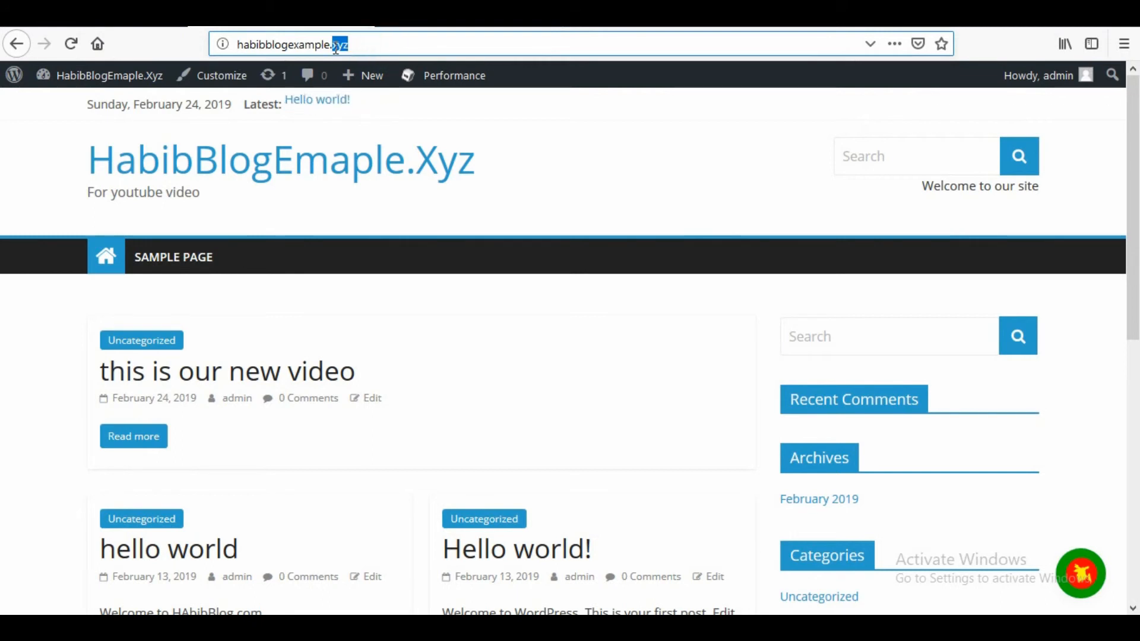
pyautogui.tripleClick(364, 43)
pyautogui.hotkey('ctrl', 'c')
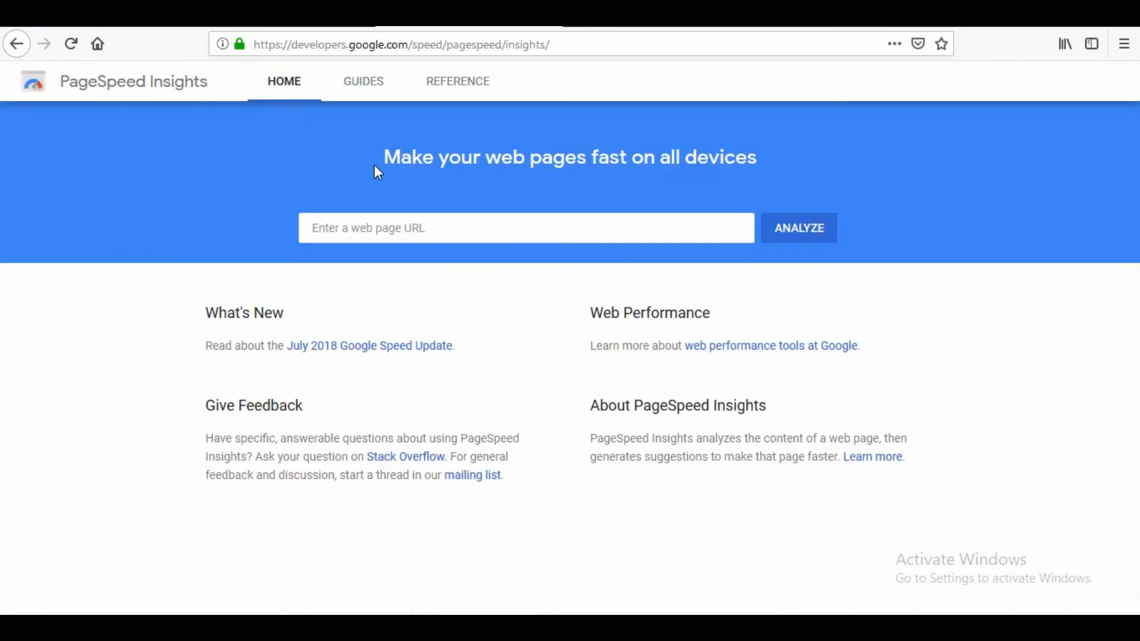
pyautogui.click(382, 230)
pyautogui.hotkey('ctrl', 'v')
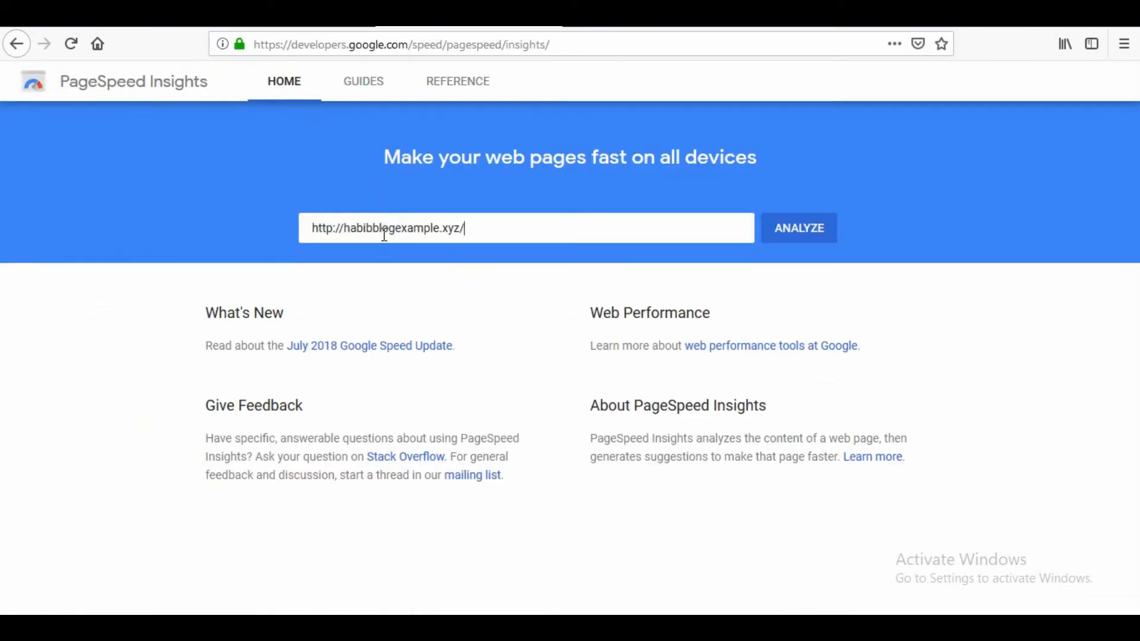
pyautogui.click(818, 238)
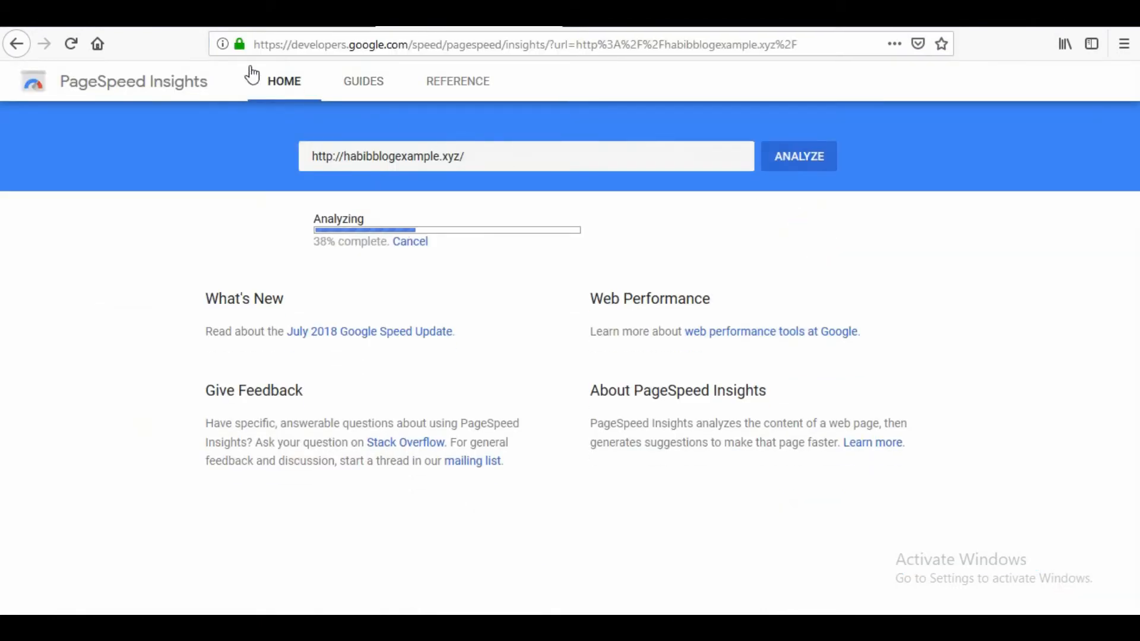
# - Reload the blog's homepage at habibblogexample.xyz to check how it loads
pyautogui.click(265, 39)
pyautogui.hotkey('ctrl', 'v')
pyautogui.press('Return')
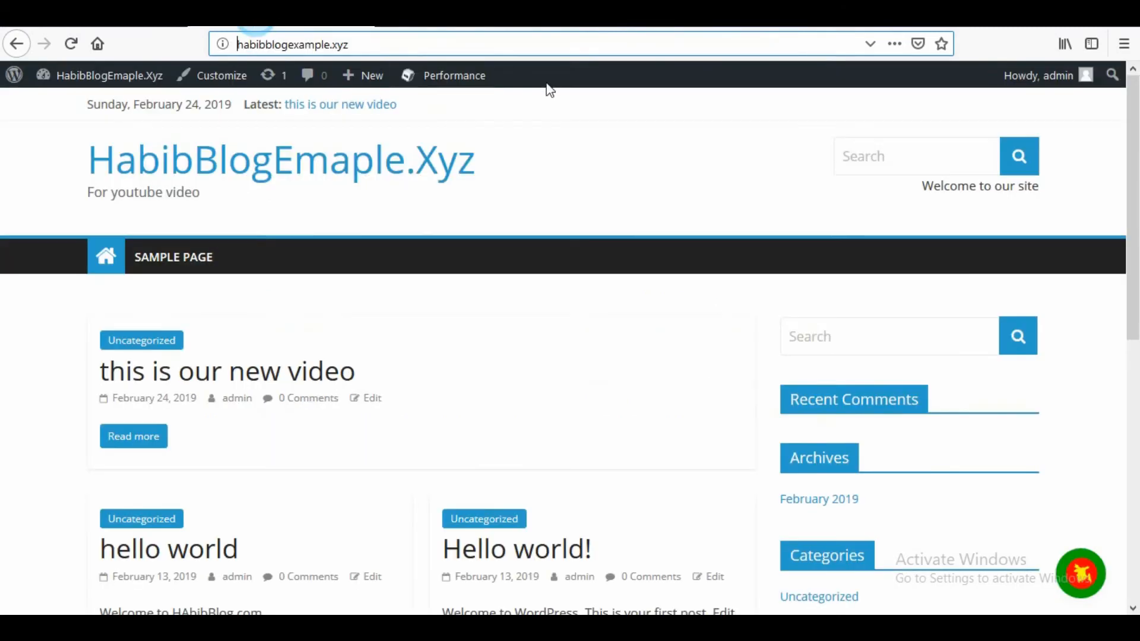
pyautogui.click(361, 45)
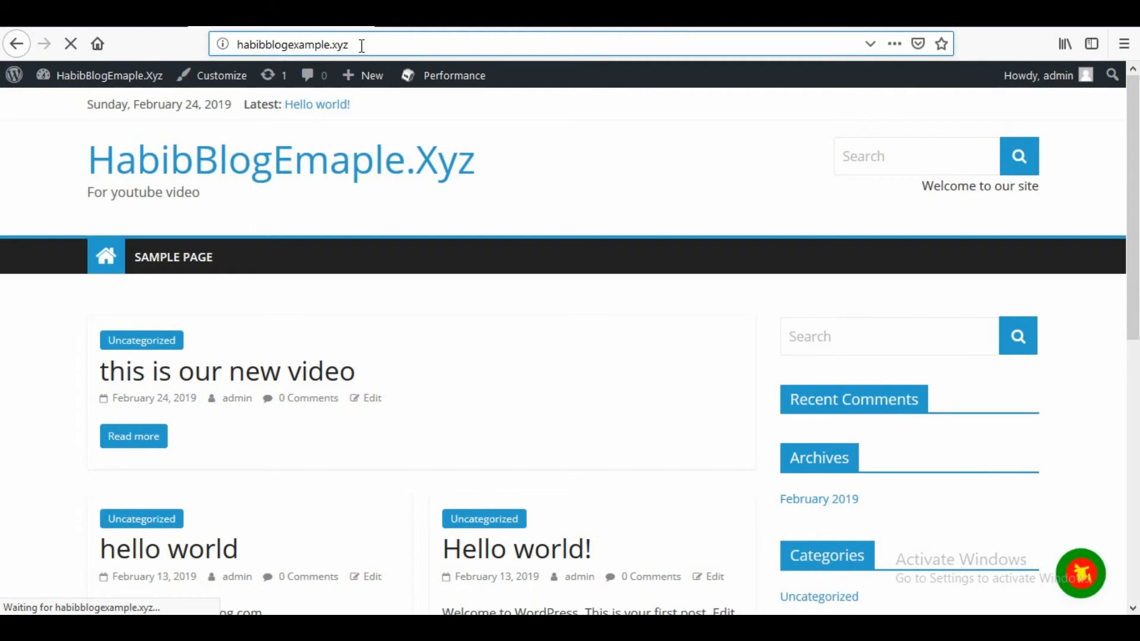
# - Return to the PageSpeed Insights results and examine the desktop report's speed score and lab data
pyautogui.click(420, 16)
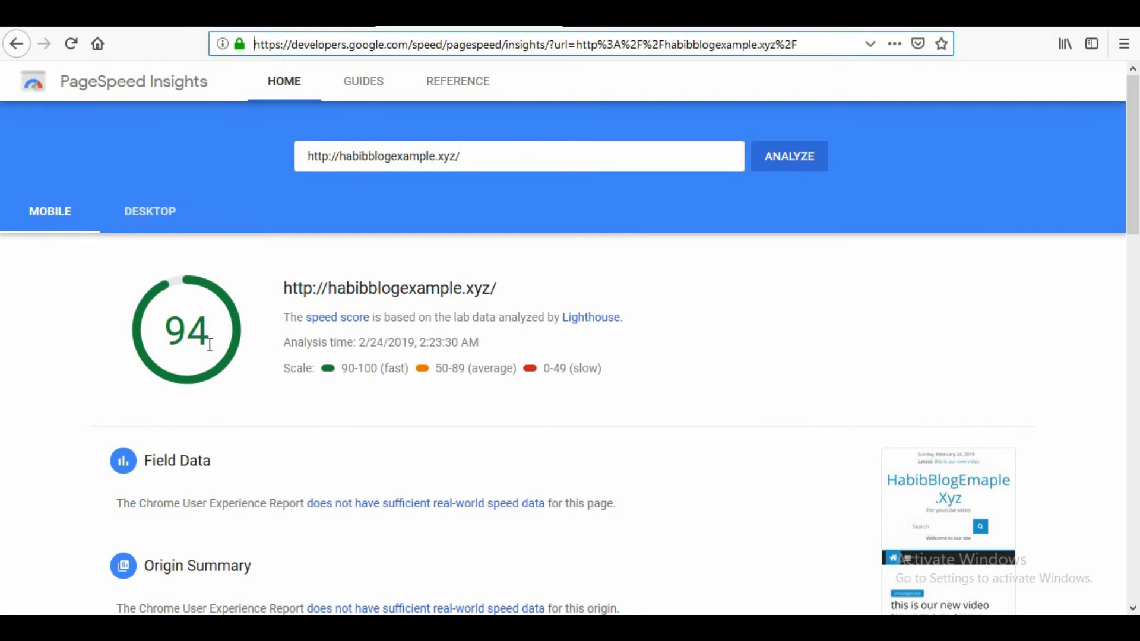
pyautogui.click(151, 215)
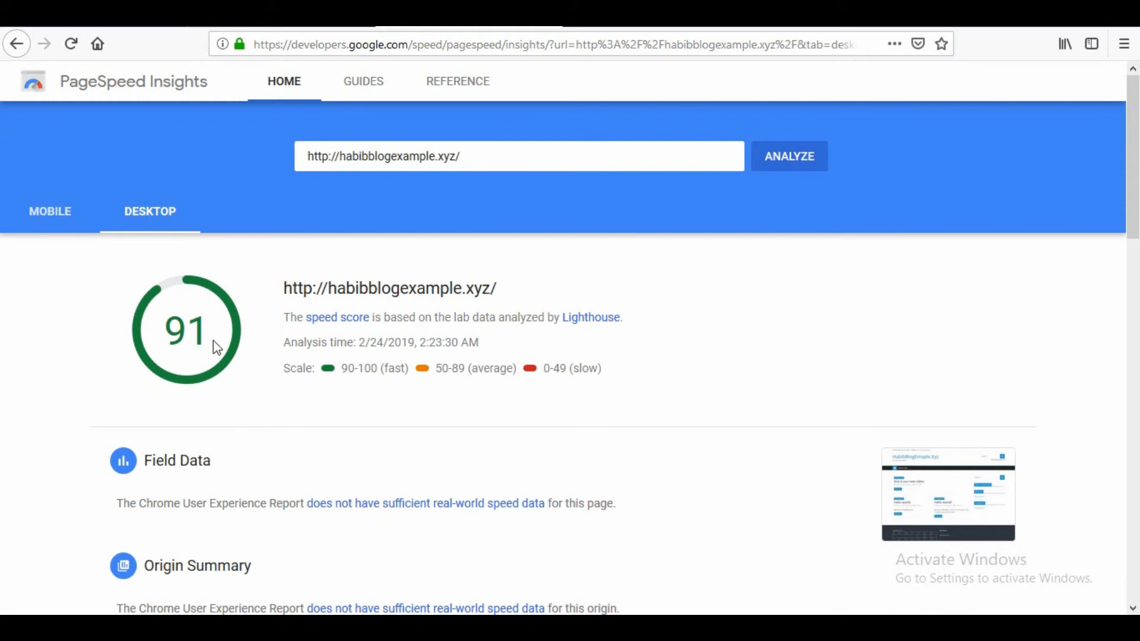
pyautogui.scroll(-4, 469, 491)
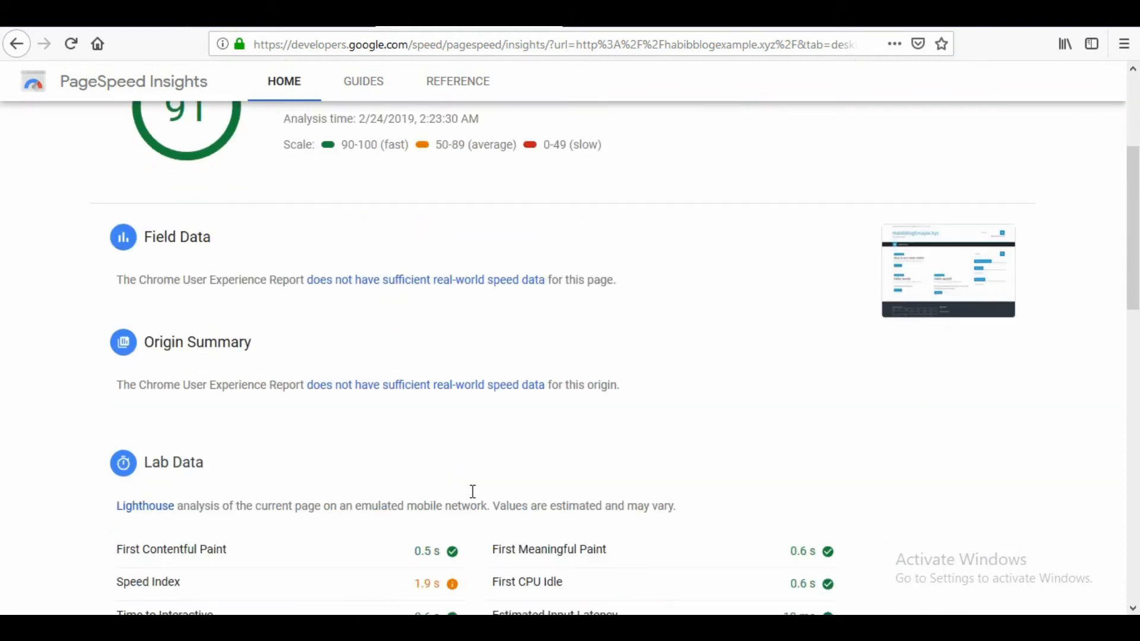
pyautogui.scroll(1, 448, 491)
pyautogui.scroll(-4, 451, 493)
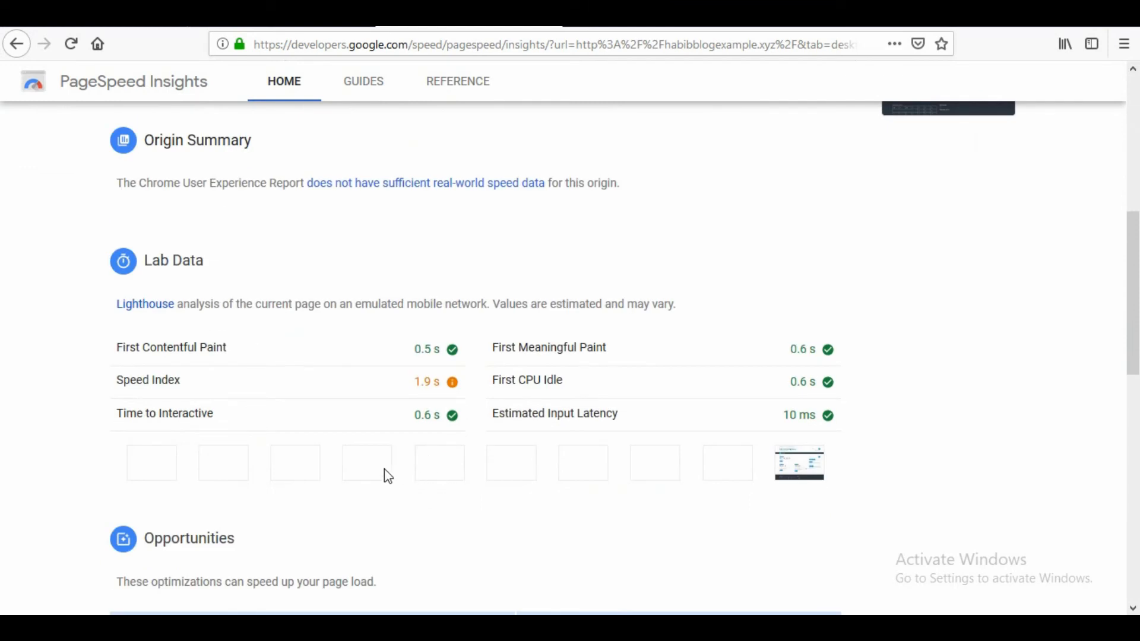
pyautogui.scroll(4, 346, 461)
pyautogui.scroll(2, 234, 288)
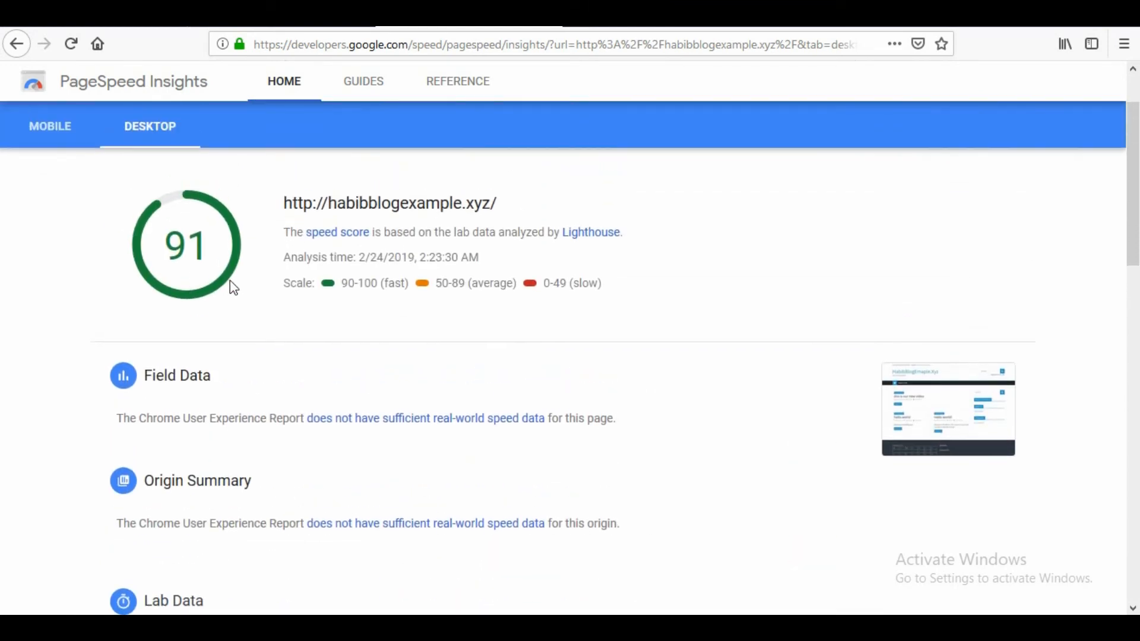
pyautogui.scroll(2, 353, 300)
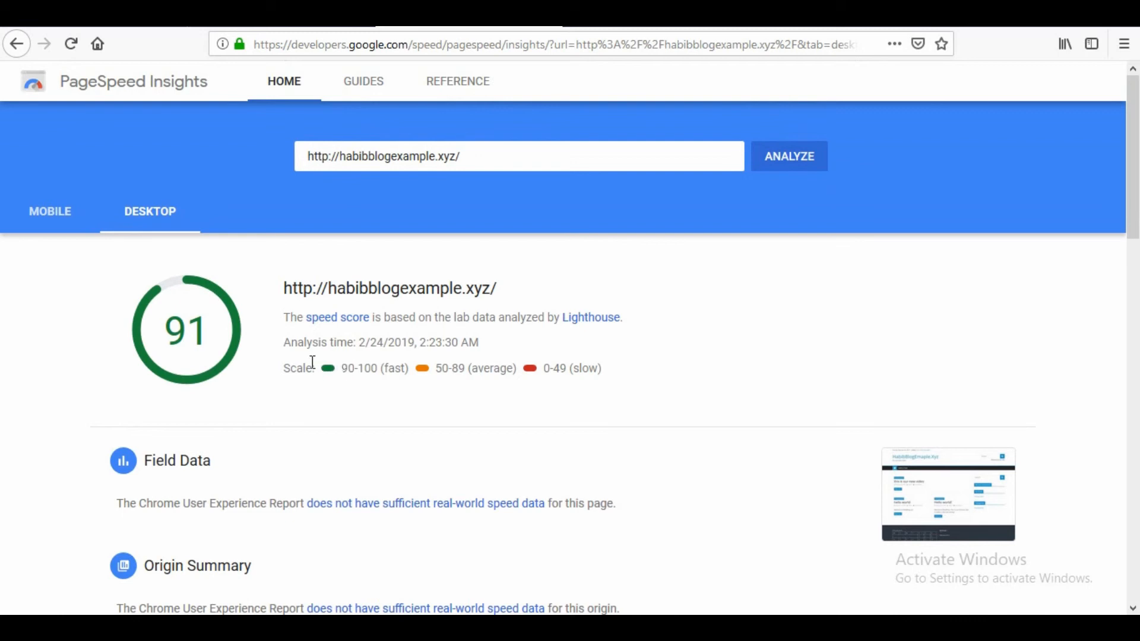
# - Compare the blog's mobile and desktop speed scores by switching between the two reports
pyautogui.click(39, 210)
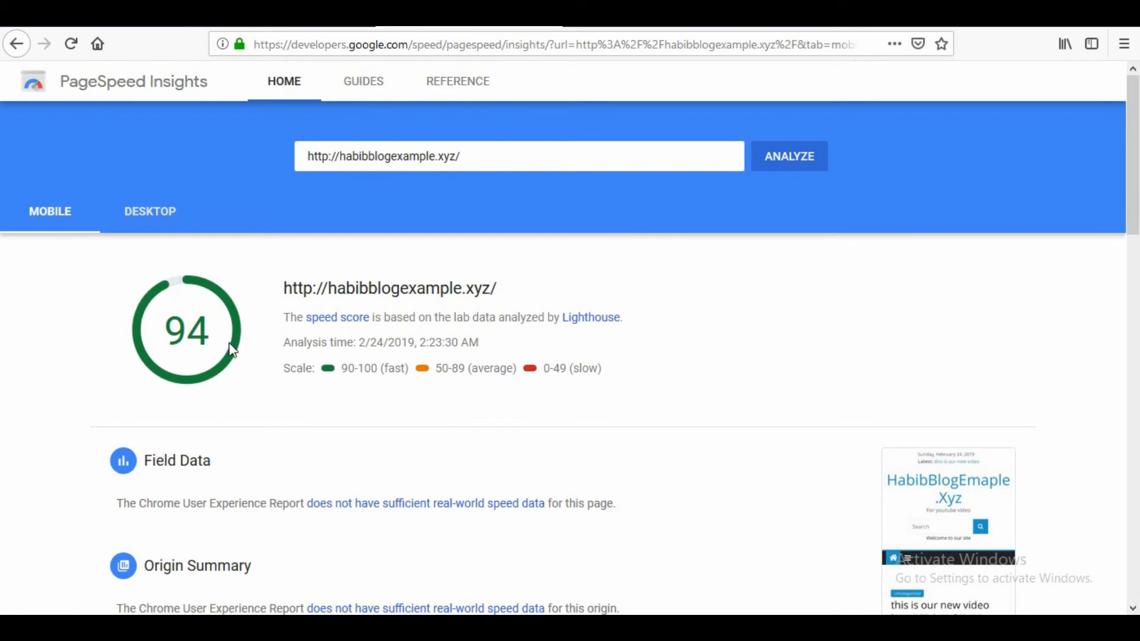
pyautogui.click(143, 215)
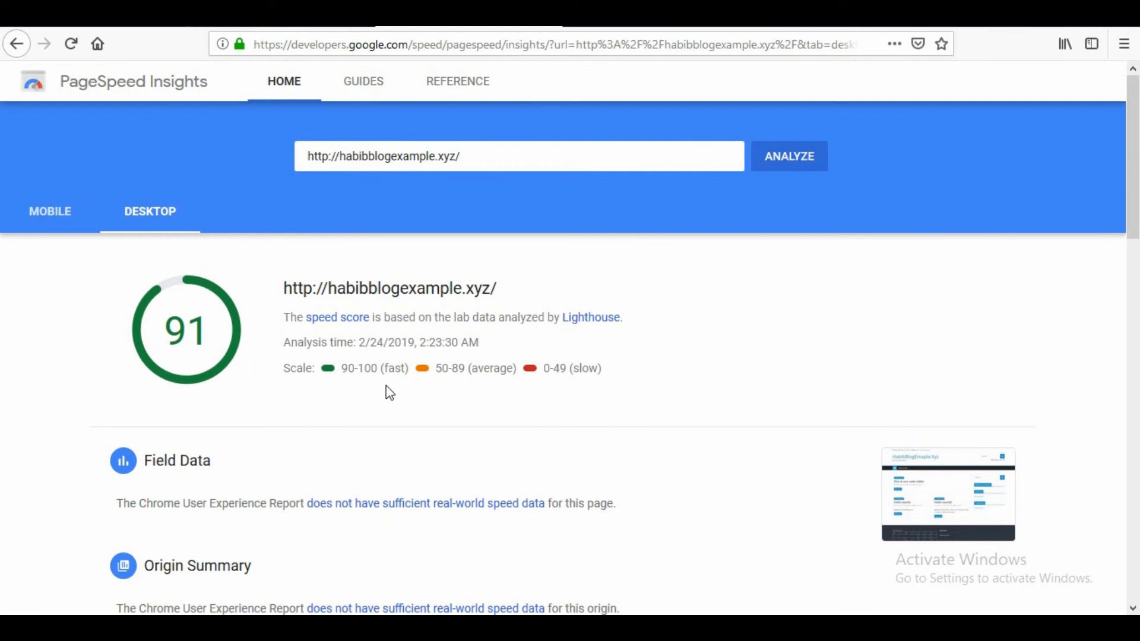
pyautogui.click(78, 224)
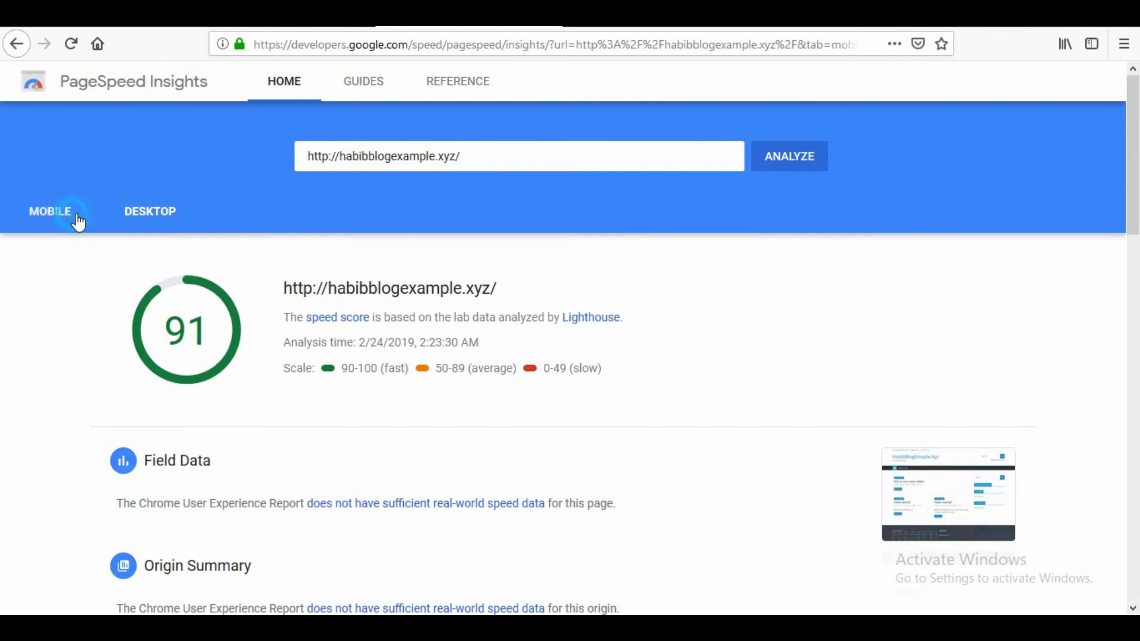
pyautogui.click(153, 224)
pyautogui.click(52, 221)
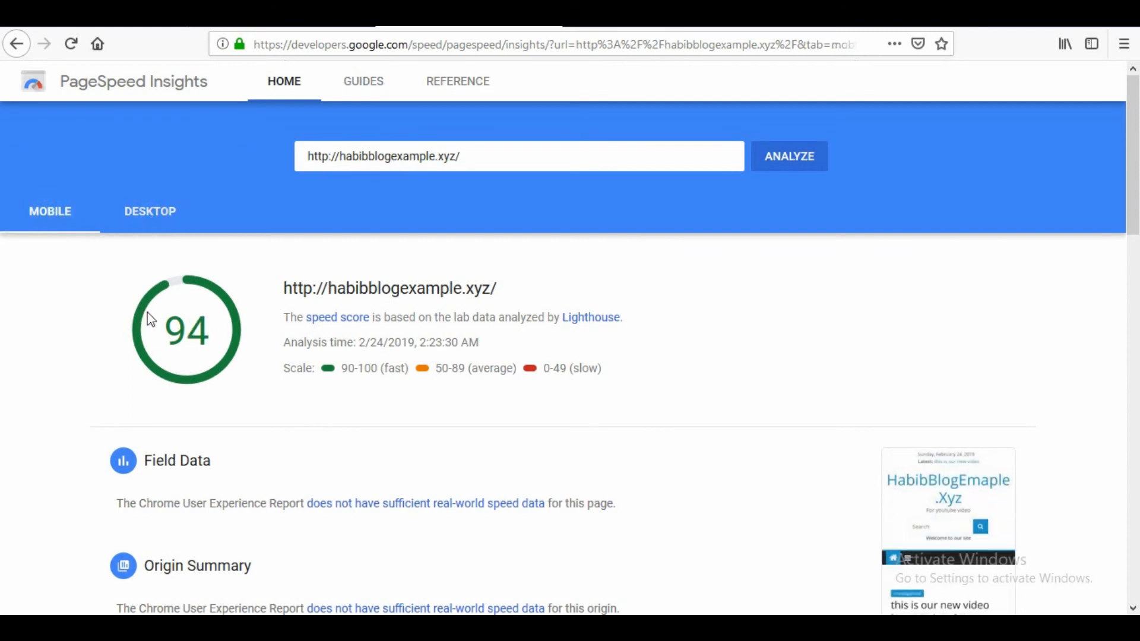
pyautogui.click(143, 226)
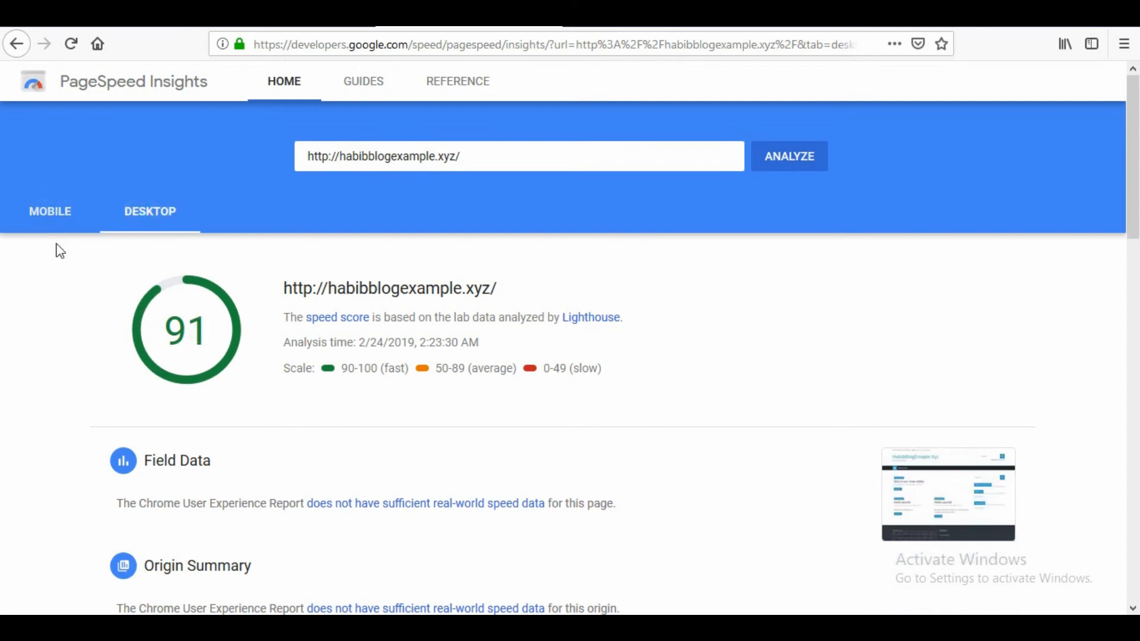
pyautogui.click(56, 212)
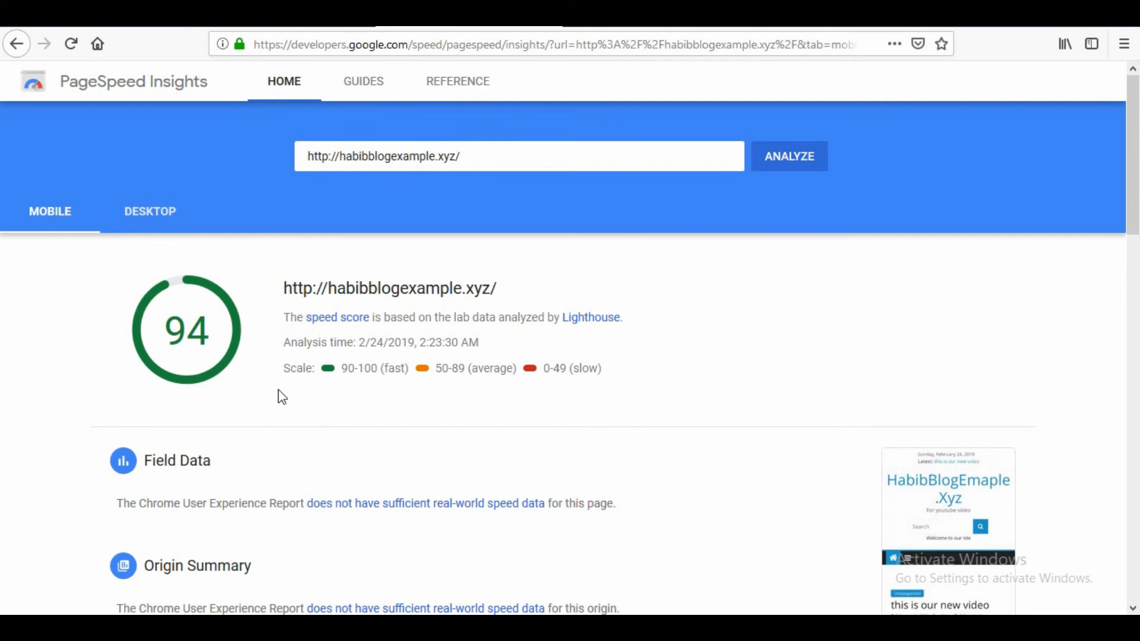
pyautogui.scroll(-3, 377, 407)
pyautogui.scroll(3, 392, 386)
pyautogui.click(159, 223)
pyautogui.click(60, 212)
# - Examine the mobile report's score details, rating scale and lab data, and return to the desktop report
pyautogui.moveTo(509, 349); pyautogui.dragTo(324, 333)
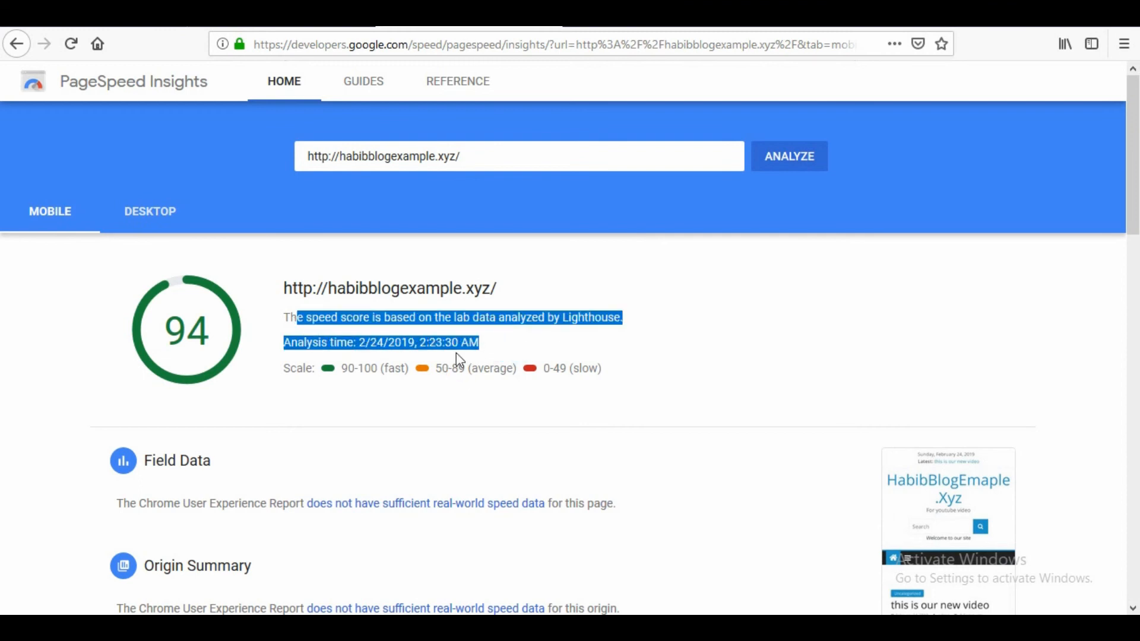
pyautogui.click(524, 345)
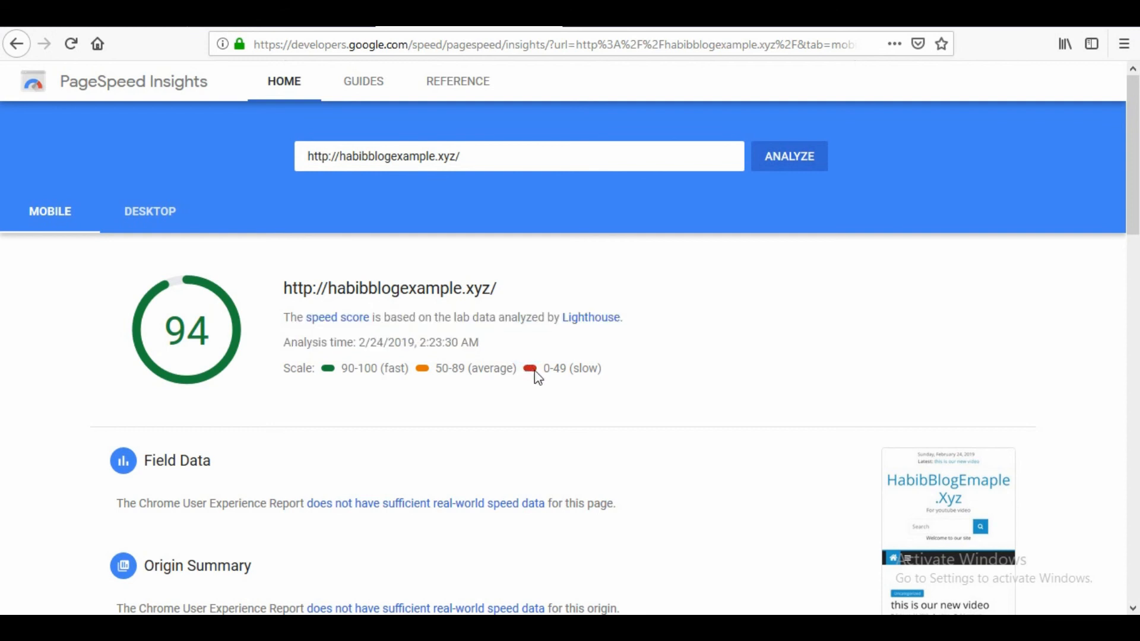
pyautogui.scroll(-4, 543, 392)
pyautogui.scroll(-4, 552, 402)
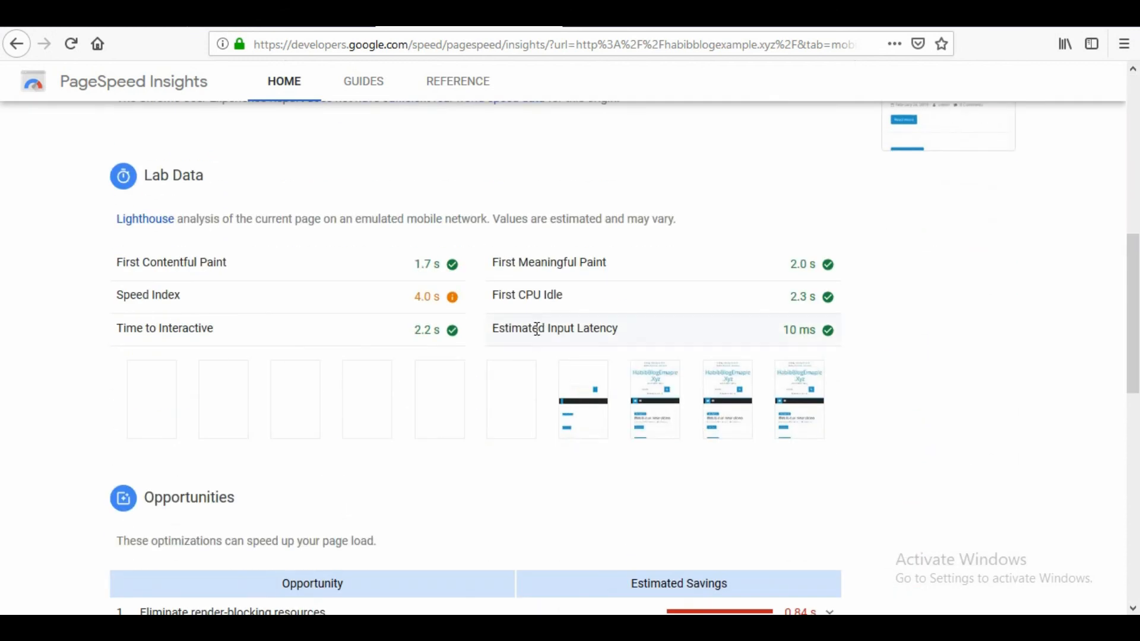
pyautogui.scroll(8, 379, 479)
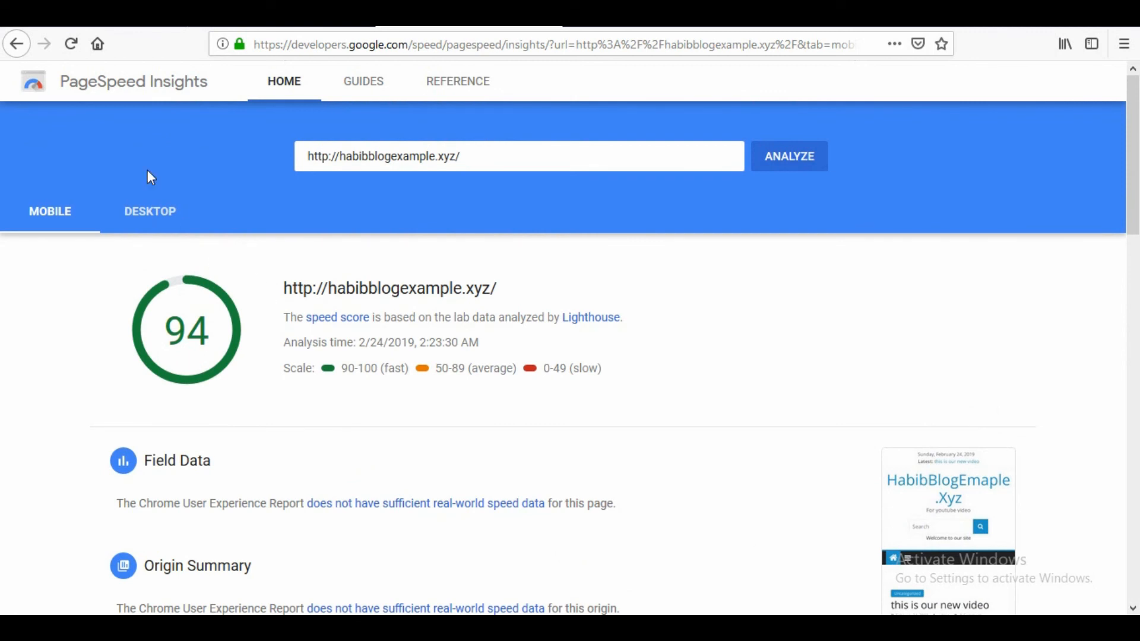
pyautogui.click(155, 224)
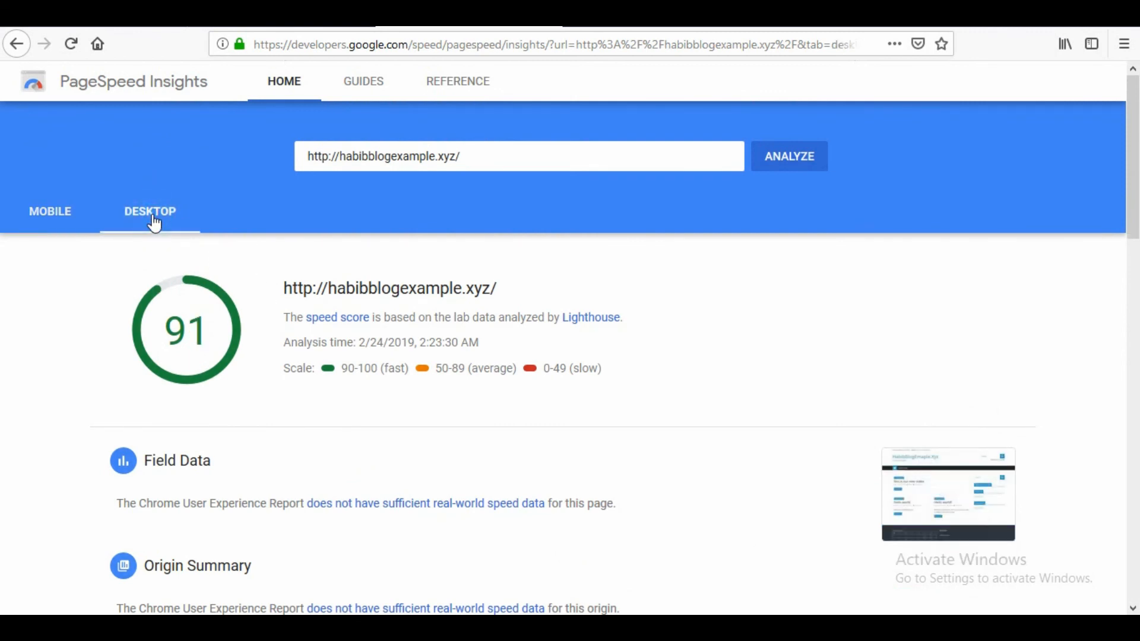